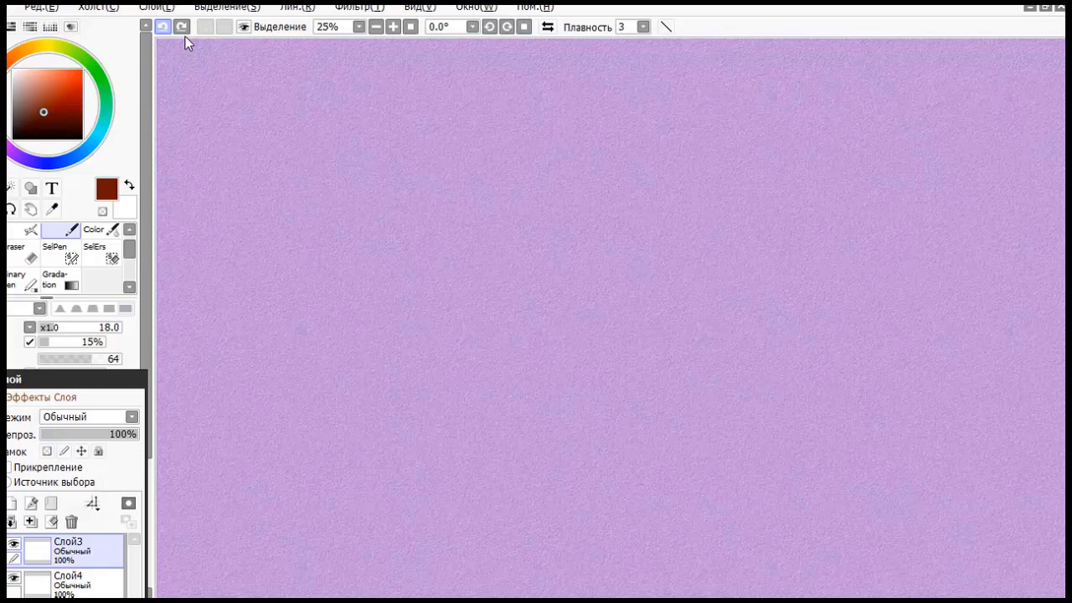
Step: Sketch an oval head in dark red-brown with curved vertical and horizontal guide lines crossing the face
mouse_move(459, 174)
mouse_down()
mouse_move(696, 206)
mouse_move(455, 191)
mouse_up()
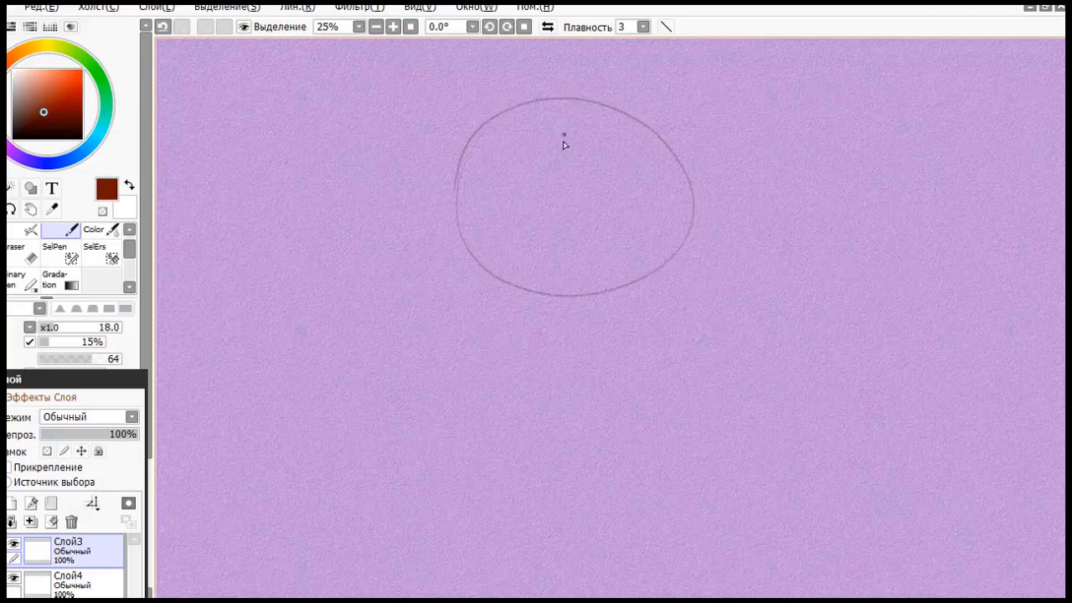
mouse_move(566, 102)
mouse_down()
mouse_move(560, 251)
mouse_move(547, 197)
mouse_move(553, 290)
mouse_up()
mouse_move(458, 182)
mouse_down()
mouse_move(630, 223)
mouse_move(692, 216)
mouse_up()
Step: Sketch two large round eyes on either side of the vertical guide and add slanted, worried upper eyelids
mouse_move(488, 170)
mouse_down()
mouse_move(525, 199)
mouse_move(525, 148)
mouse_move(500, 160)
mouse_move(503, 199)
mouse_up()
mouse_move(586, 210)
mouse_down()
mouse_move(632, 156)
mouse_move(616, 219)
mouse_up()
mouse_move(610, 147)
mouse_down()
mouse_move(578, 202)
mouse_move(620, 213)
mouse_up()
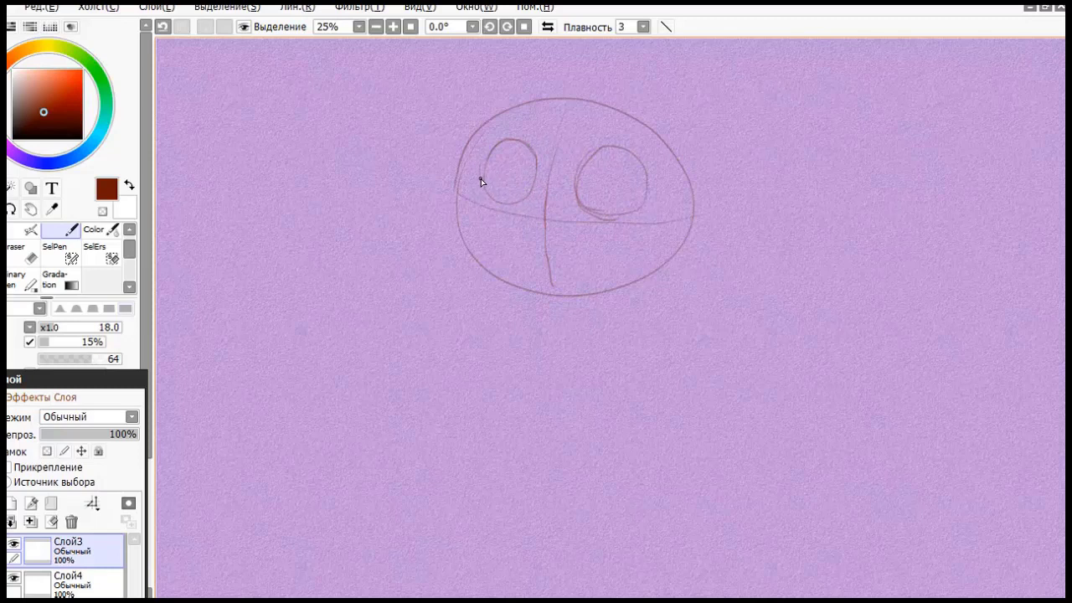
drag(524, 142, 489, 165)
drag(617, 144, 646, 181)
drag(614, 146, 646, 198)
mouse_move(598, 150)
mouse_down()
mouse_move(579, 206)
mouse_move(605, 211)
mouse_move(589, 214)
mouse_move(645, 199)
mouse_move(607, 216)
mouse_up()
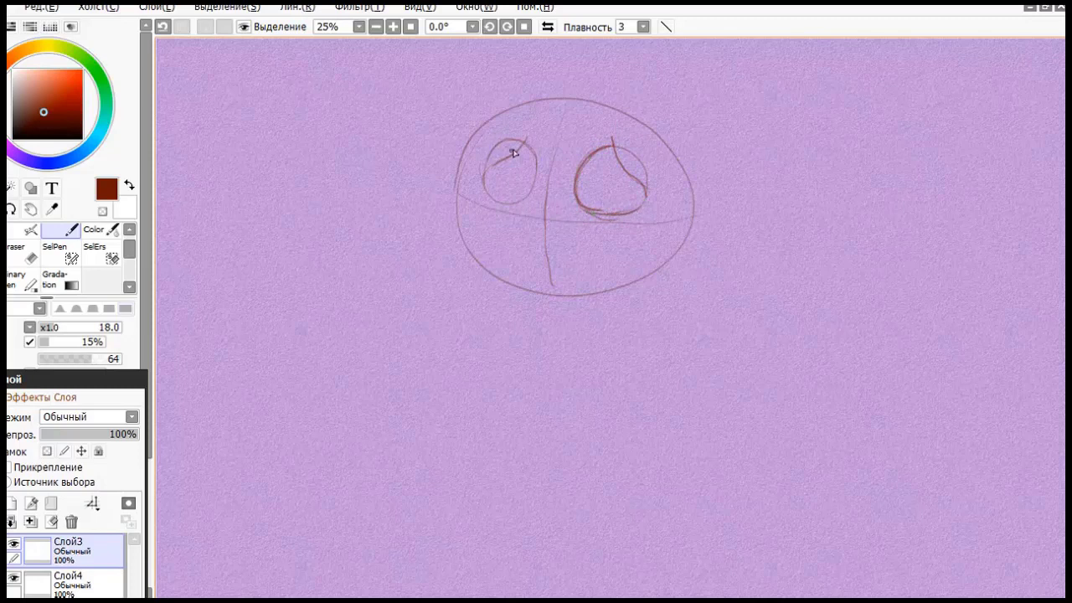
mouse_move(489, 164)
mouse_down()
mouse_move(510, 206)
mouse_move(529, 198)
mouse_up()
Step: Sketch the nose bridge wrinkles, a shaded round nose, and a small open mouth with a pointed chin
drag(522, 204, 546, 196)
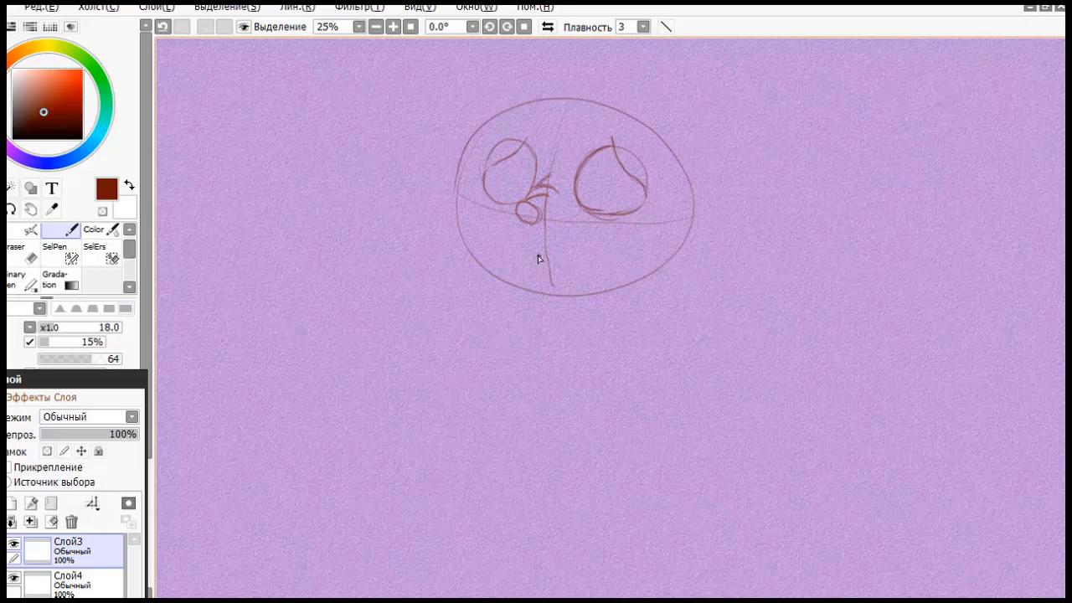
drag(532, 248, 533, 243)
drag(527, 209, 532, 214)
mouse_move(522, 248)
mouse_down()
mouse_move(538, 276)
mouse_move(518, 248)
mouse_move(521, 270)
mouse_move(545, 286)
mouse_move(534, 276)
mouse_move(551, 258)
mouse_move(519, 273)
mouse_up()
Step: Add small round pupils to both eyes and curved lower lids beneath them
drag(510, 178, 516, 186)
mouse_move(603, 196)
mouse_down()
mouse_move(611, 189)
mouse_move(607, 198)
mouse_up()
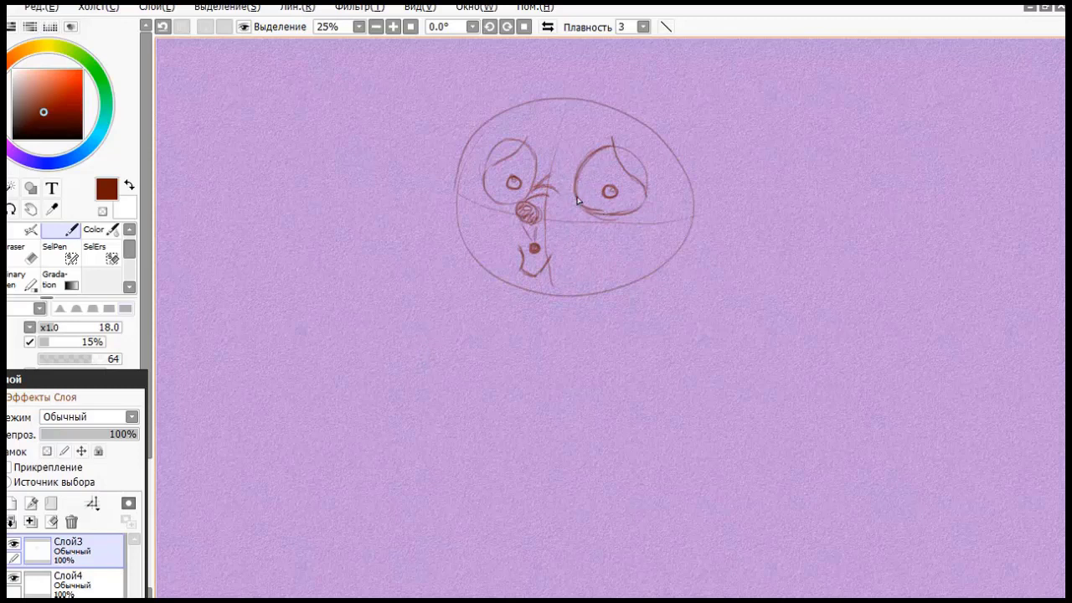
mouse_move(576, 202)
mouse_down()
mouse_move(597, 226)
mouse_move(634, 217)
mouse_up()
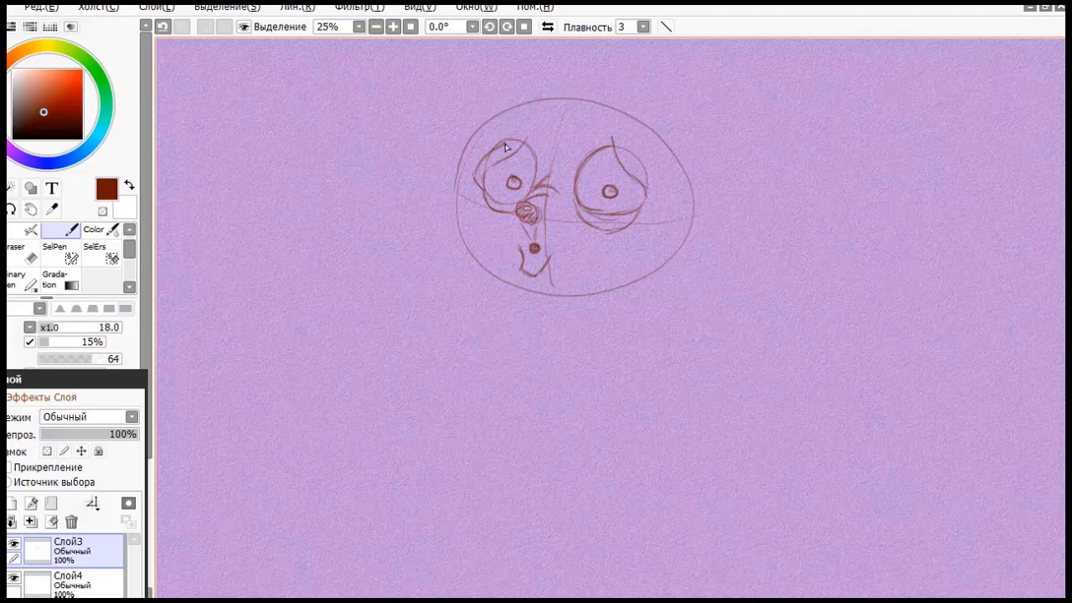
Step: Outline the raised brows and right side of the face, adding a jagged tuft of hair between the brows
mouse_move(546, 109)
mouse_down()
mouse_move(525, 114)
mouse_move(517, 131)
mouse_up()
drag(658, 195, 635, 233)
drag(631, 144, 654, 178)
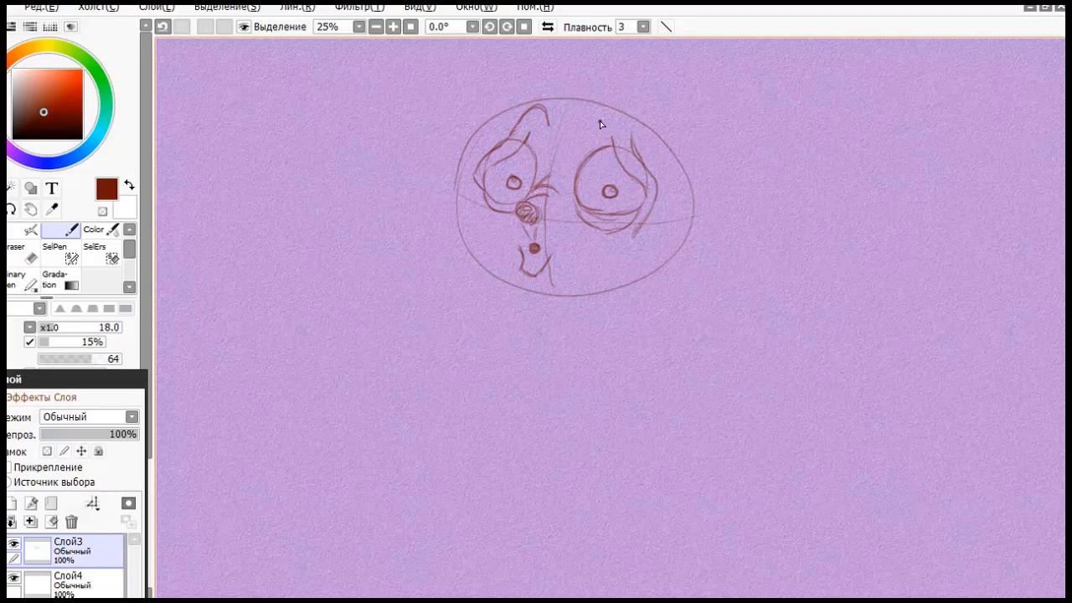
drag(600, 121, 631, 138)
drag(569, 107, 576, 120)
Step: Sketch the jawline and cheeks, joining both sides of the face to the chin
drag(621, 238, 619, 253)
mouse_move(549, 266)
mouse_down()
mouse_move(564, 257)
mouse_move(562, 268)
mouse_move(587, 275)
mouse_up()
mouse_move(590, 266)
mouse_down()
mouse_move(621, 266)
mouse_move(586, 266)
mouse_move(607, 270)
mouse_move(622, 243)
mouse_move(586, 267)
mouse_up()
drag(648, 209, 619, 253)
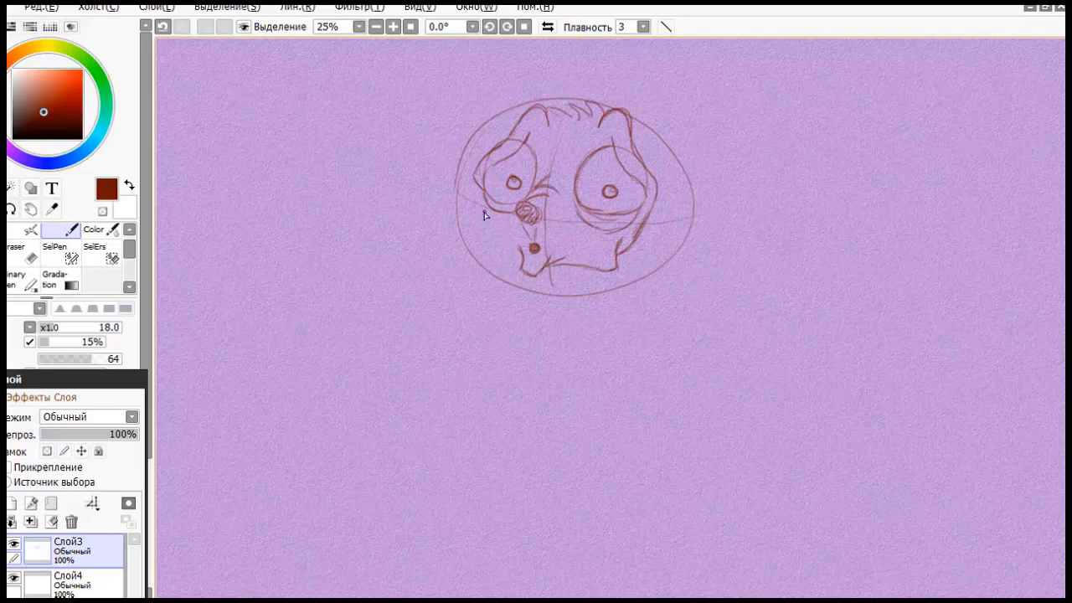
drag(483, 211, 483, 224)
drag(482, 234, 494, 241)
Step: Sketch a long pointed, drooping ear on the left side of the head with inner fold lines
drag(501, 149, 445, 173)
mouse_move(443, 174)
mouse_down()
mouse_move(384, 276)
mouse_move(397, 242)
mouse_move(383, 315)
mouse_up()
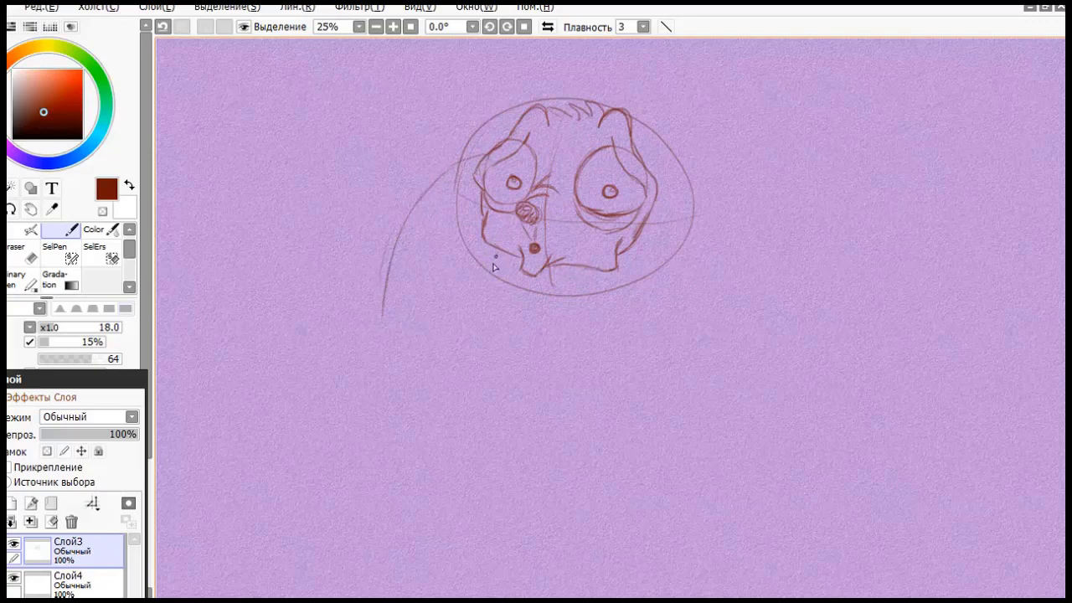
mouse_move(500, 250)
mouse_down()
mouse_move(489, 271)
mouse_move(399, 326)
mouse_up()
drag(408, 250, 378, 331)
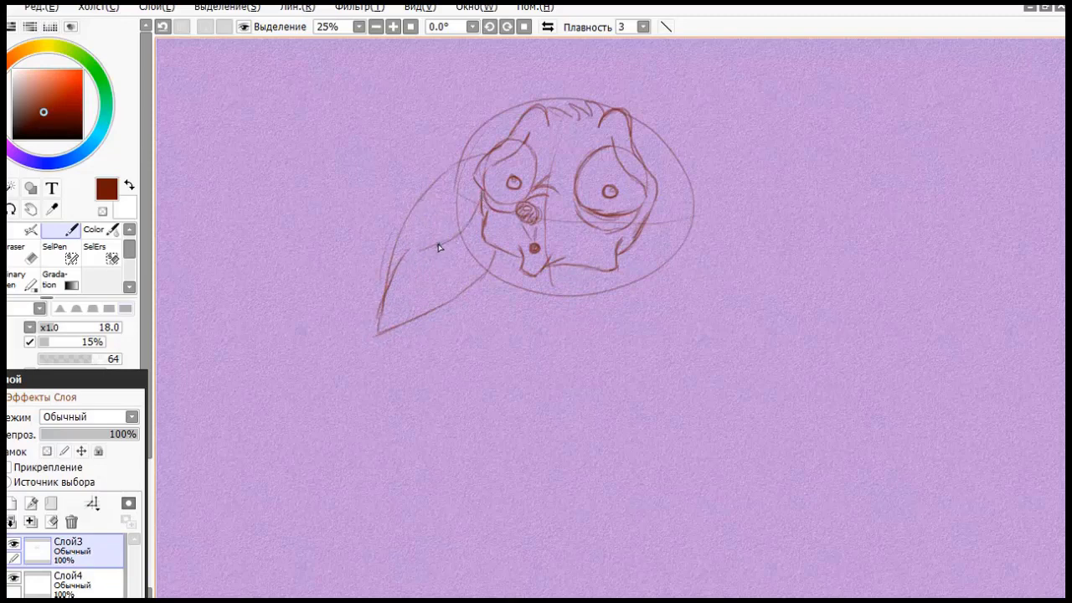
drag(385, 289, 417, 255)
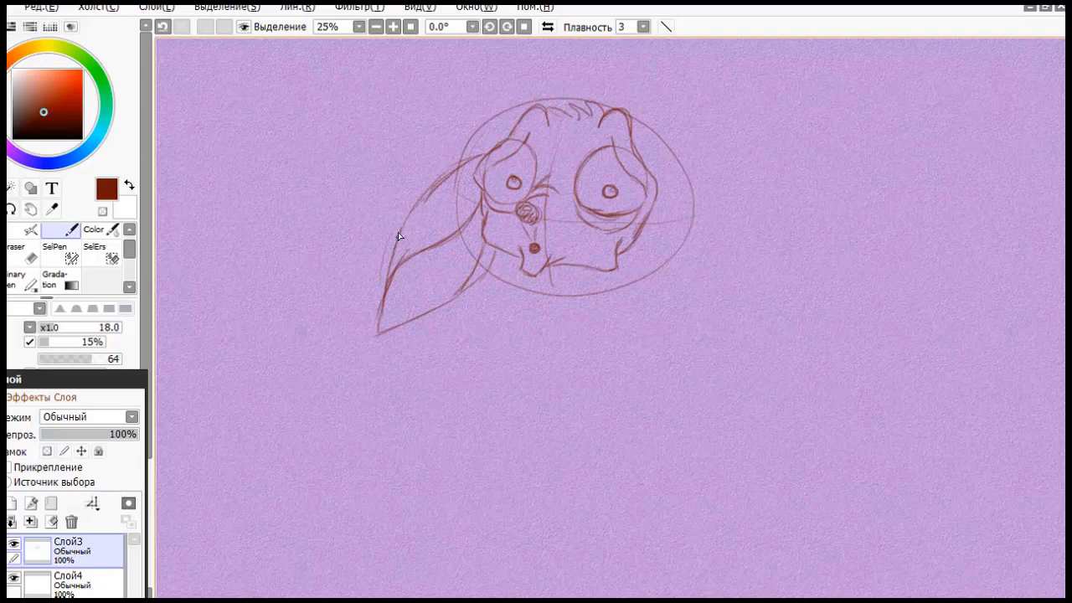
drag(403, 228, 432, 191)
mouse_move(452, 244)
mouse_down()
mouse_move(442, 289)
mouse_move(436, 258)
mouse_up()
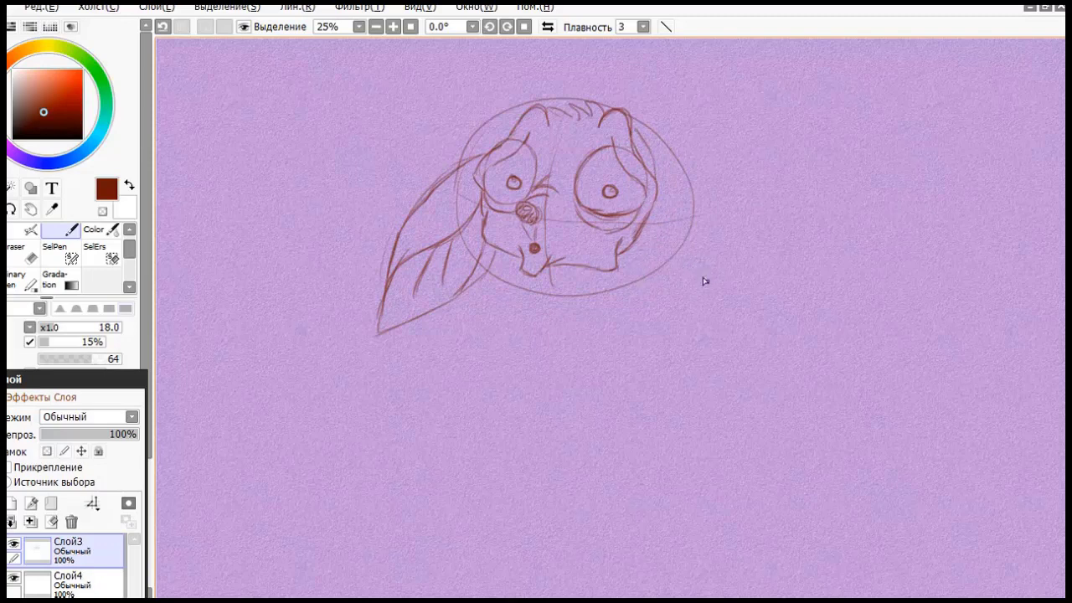
Step: Sketch a matching long drooping ear on the right side of the head with inner fold lines
drag(639, 244, 754, 317)
mouse_move(640, 242)
mouse_down()
mouse_move(657, 263)
mouse_move(683, 277)
mouse_up()
drag(658, 217, 668, 250)
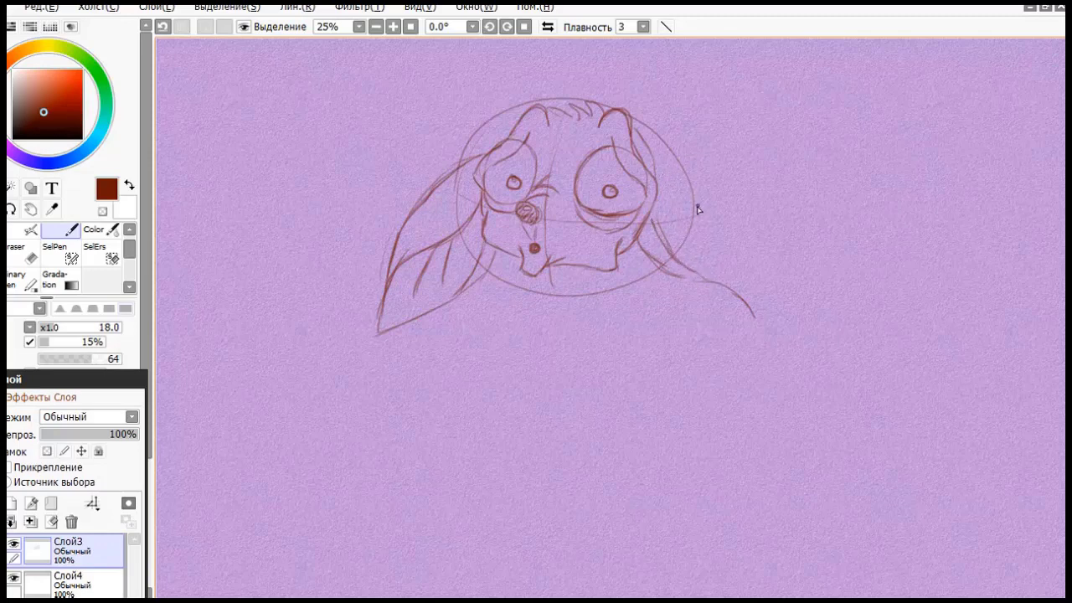
drag(765, 234, 768, 310)
mouse_move(641, 133)
mouse_down()
mouse_move(729, 175)
mouse_move(761, 239)
mouse_move(767, 337)
mouse_up()
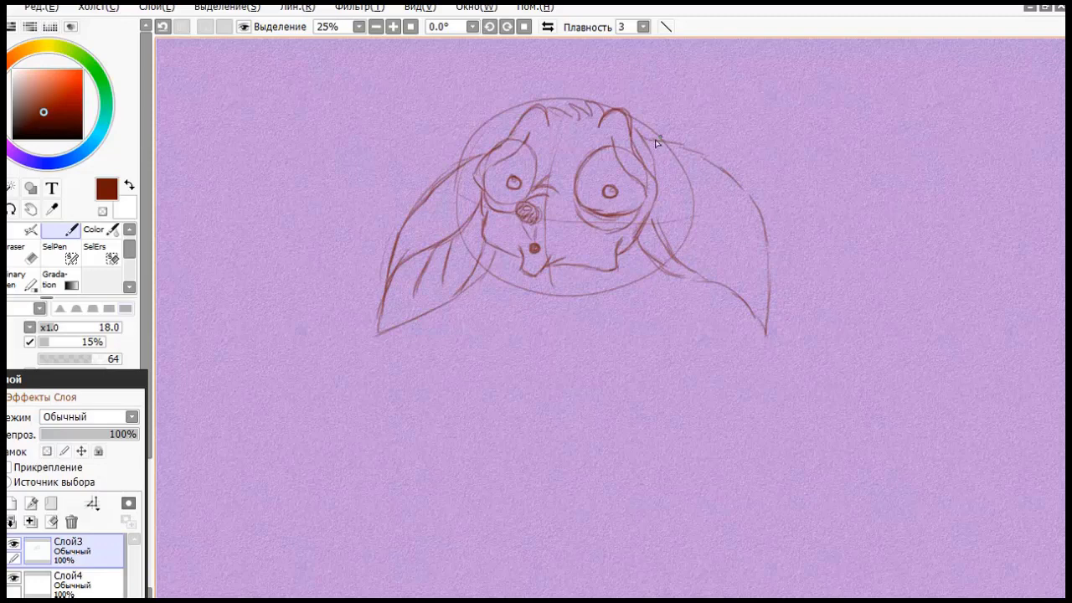
drag(656, 143, 709, 165)
drag(759, 239, 769, 271)
mouse_move(716, 222)
mouse_down()
mouse_move(746, 234)
mouse_move(761, 258)
mouse_move(694, 213)
mouse_move(744, 238)
mouse_up()
drag(685, 203, 717, 267)
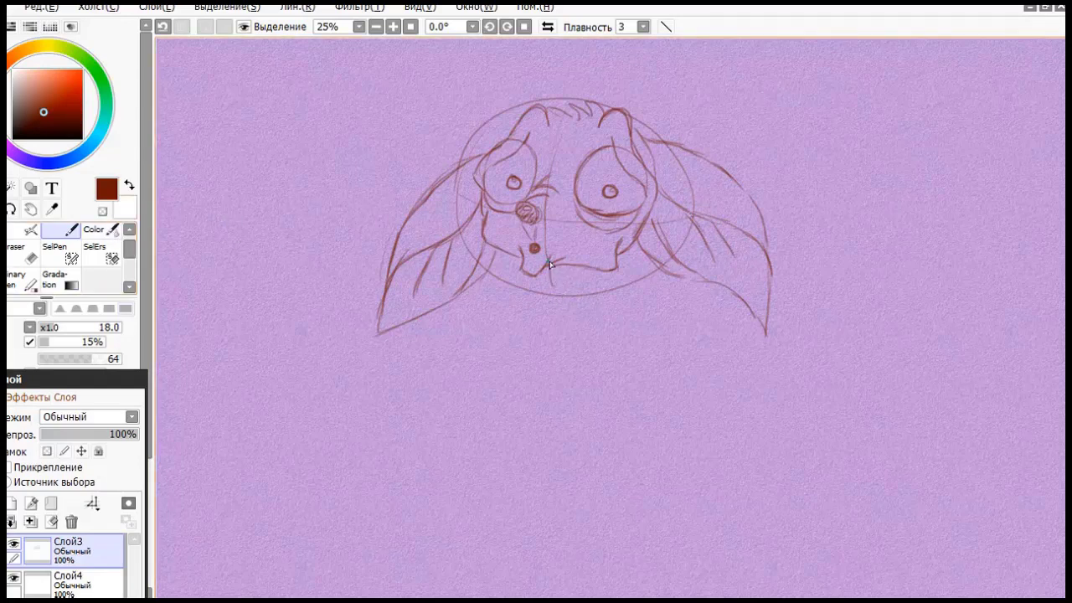
Step: Draw a long thin neck below the jaw with a small fur mark under the chin
mouse_move(544, 268)
mouse_down()
mouse_move(561, 335)
mouse_move(573, 310)
mouse_move(558, 359)
mouse_up()
mouse_move(593, 269)
mouse_down()
mouse_move(591, 356)
mouse_move(560, 243)
mouse_move(581, 342)
mouse_move(566, 332)
mouse_move(569, 362)
mouse_up()
drag(583, 271, 586, 286)
Step: Sketch a scarf looped around the base of the neck with a round knot at the front
drag(547, 351, 589, 369)
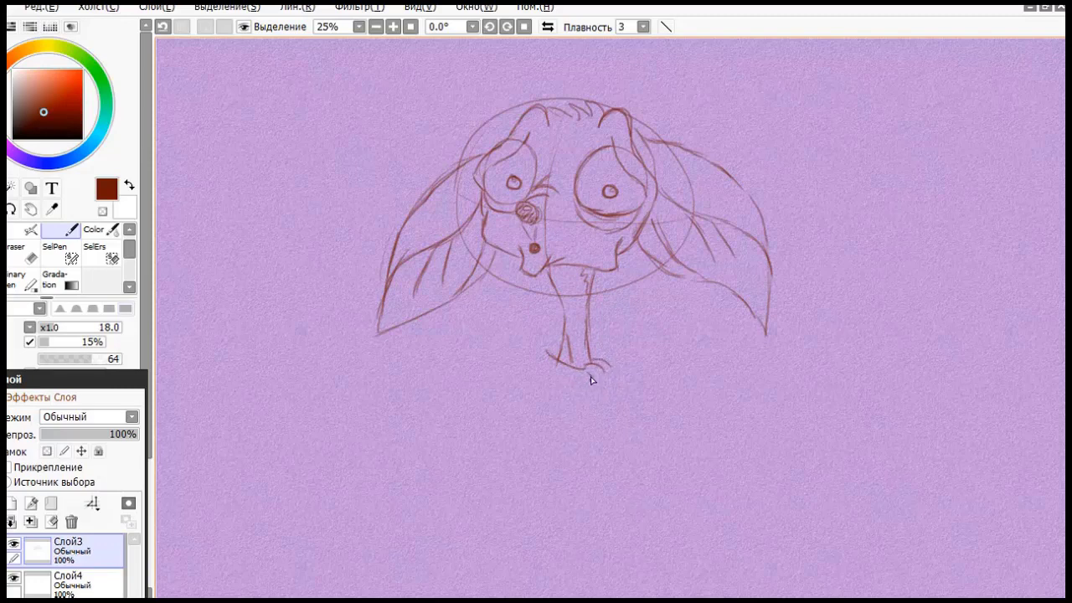
mouse_move(589, 374)
mouse_down()
mouse_move(591, 384)
mouse_move(561, 384)
mouse_move(590, 384)
mouse_up()
click(559, 381)
mouse_move(611, 367)
mouse_down()
mouse_move(611, 345)
mouse_move(594, 331)
mouse_up()
mouse_move(591, 389)
mouse_down()
mouse_move(581, 391)
mouse_move(603, 400)
mouse_move(610, 369)
mouse_up()
Step: Draw the pointed scarf ends hanging below and beside the knot, and reinforce the neckline inside the loop
drag(581, 393, 575, 454)
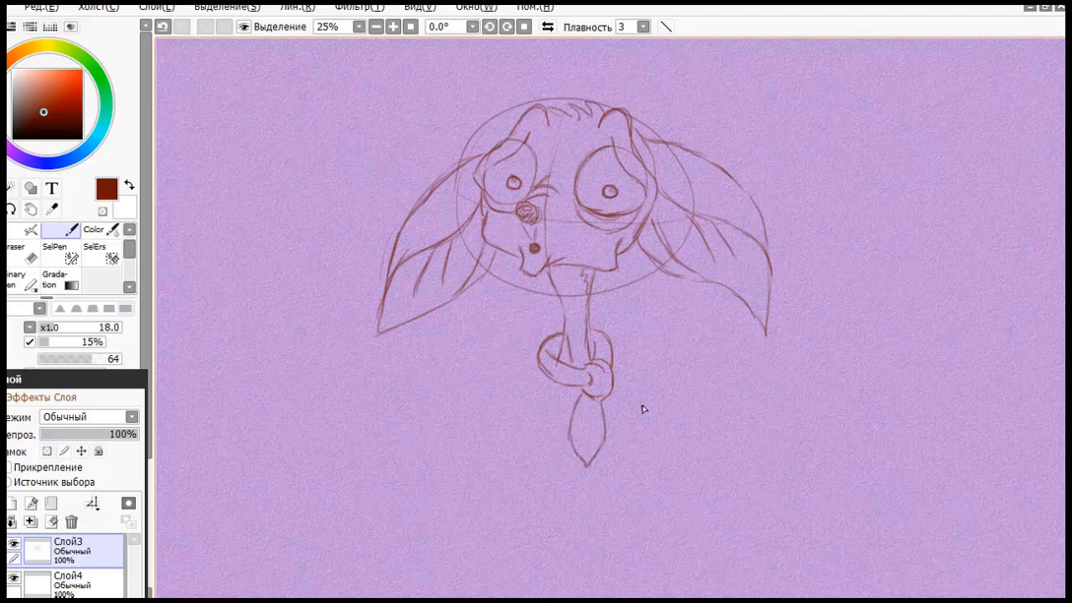
mouse_move(615, 389)
mouse_down()
mouse_move(637, 409)
mouse_move(645, 392)
mouse_move(663, 404)
mouse_up()
drag(543, 374, 531, 403)
drag(561, 401, 541, 445)
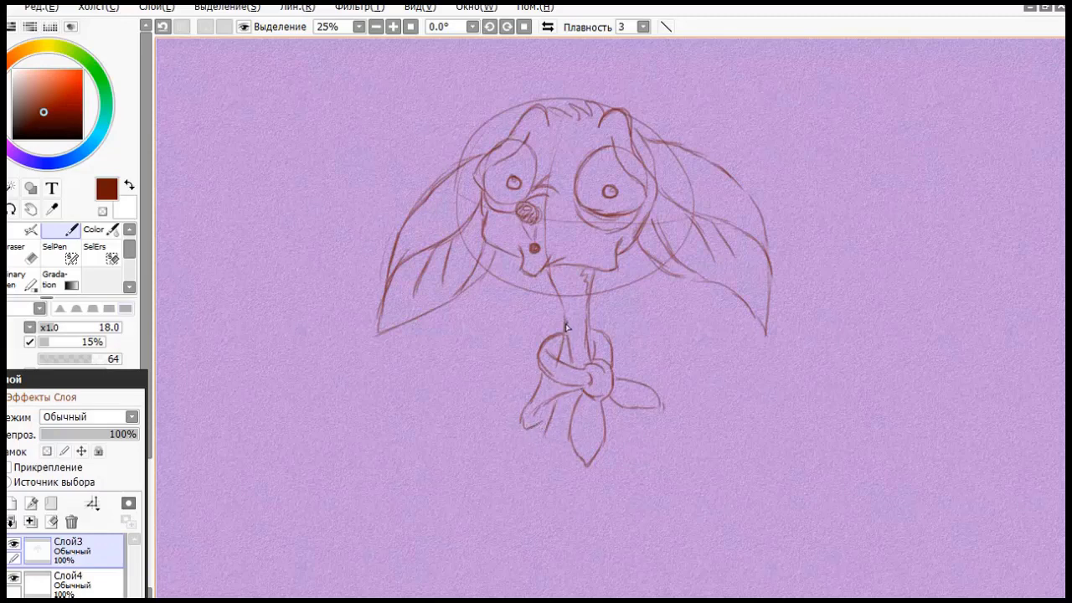
drag(567, 322, 561, 361)
Step: Sketch the upper body below the scarf with chest folds, a furry right edge, and the start of the right arm
drag(550, 410, 493, 506)
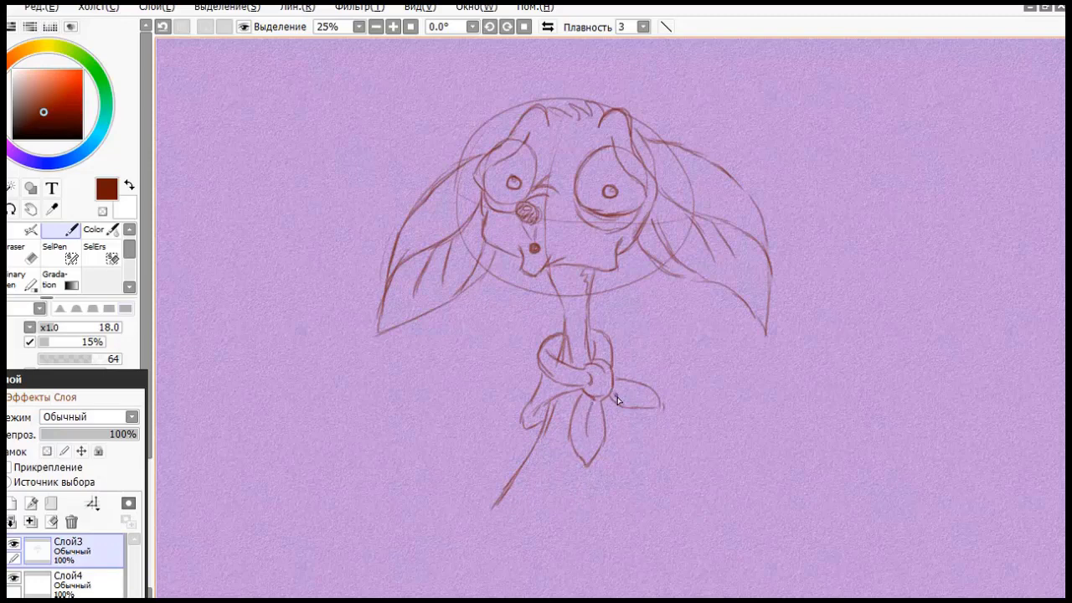
drag(617, 400, 637, 406)
drag(582, 463, 567, 507)
mouse_move(541, 469)
mouse_down()
mouse_move(543, 507)
mouse_move(565, 509)
mouse_up()
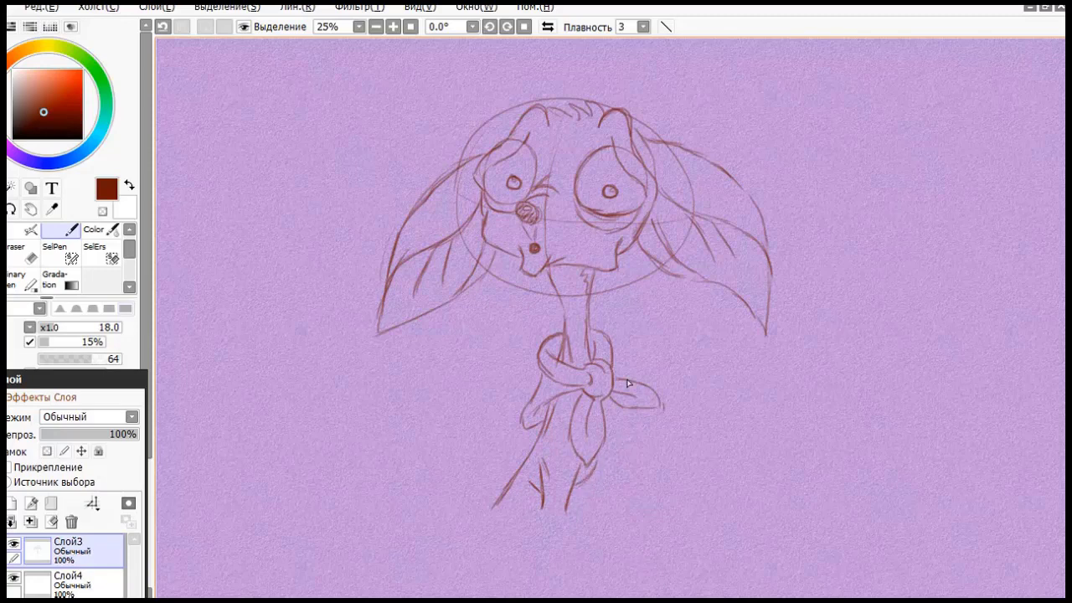
mouse_move(617, 403)
mouse_down()
mouse_move(634, 474)
mouse_move(628, 461)
mouse_move(606, 510)
mouse_move(615, 441)
mouse_move(615, 487)
mouse_move(593, 511)
mouse_move(585, 517)
mouse_move(607, 494)
mouse_move(560, 520)
mouse_up()
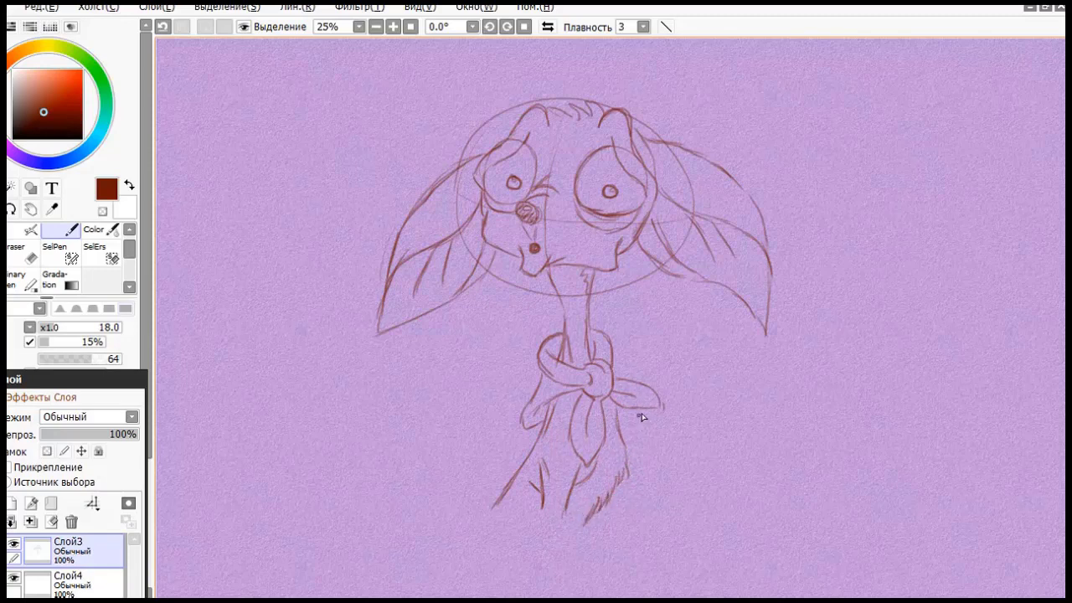
drag(647, 411, 626, 456)
drag(613, 501, 623, 519)
drag(503, 498, 490, 519)
drag(670, 363, 657, 379)
Step: Erase the head oval, the face guide lines, and stray marks around the brows
click(31, 258)
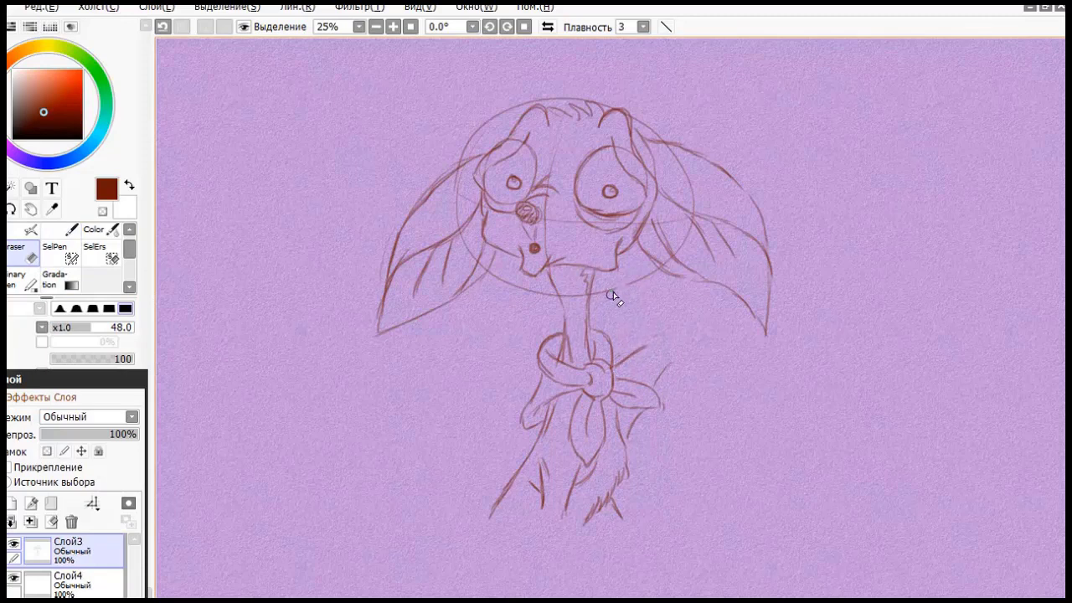
mouse_move(578, 299)
mouse_down()
mouse_move(514, 290)
mouse_move(500, 260)
mouse_up()
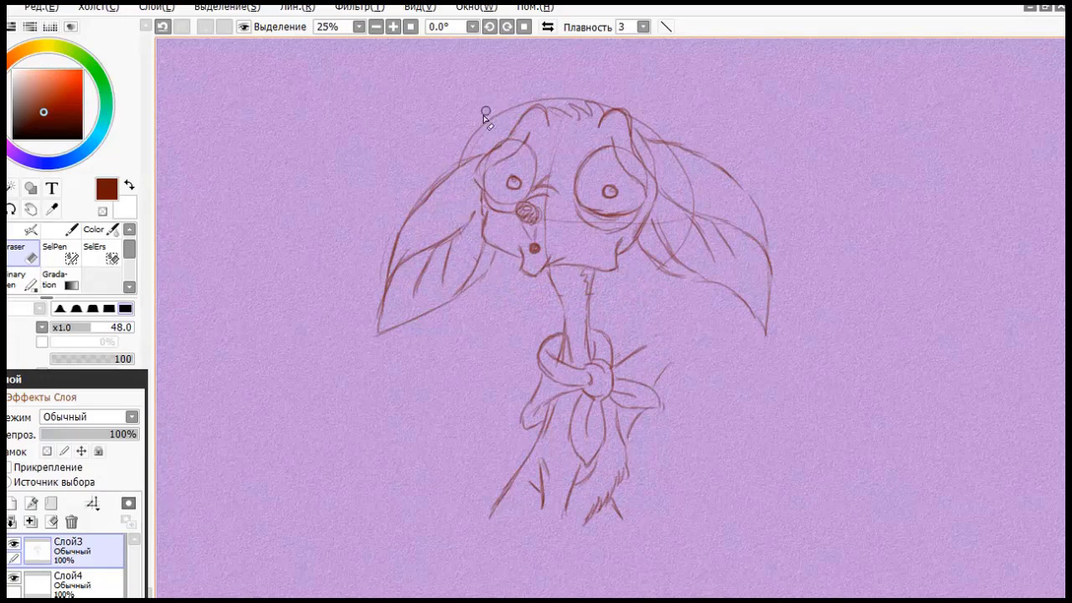
mouse_move(486, 113)
mouse_down()
mouse_move(454, 156)
mouse_move(523, 100)
mouse_move(607, 101)
mouse_up()
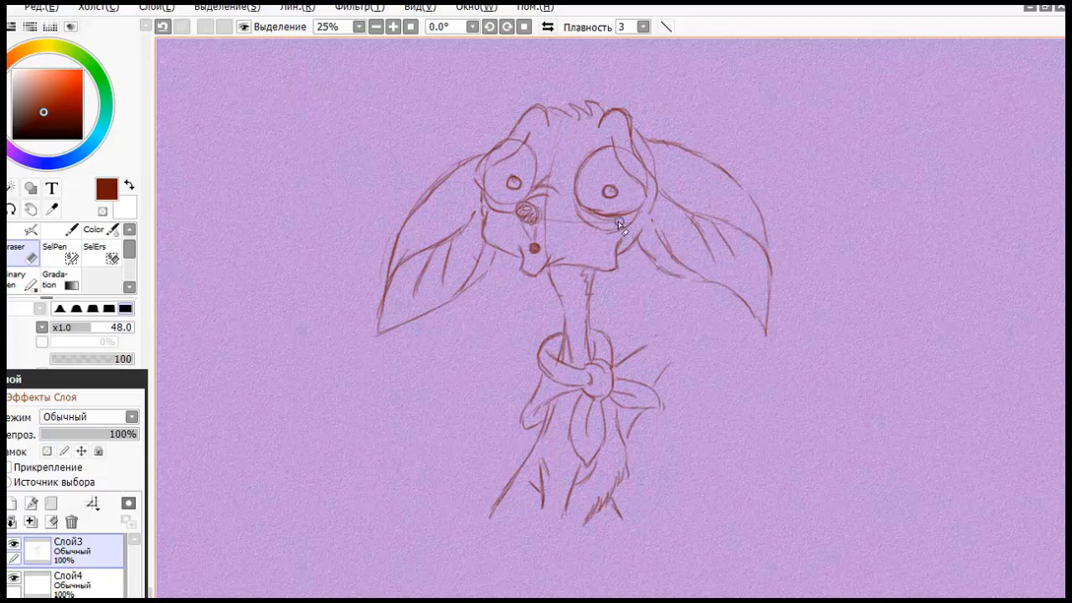
mouse_move(609, 225)
mouse_down()
mouse_move(549, 206)
mouse_move(549, 252)
mouse_up()
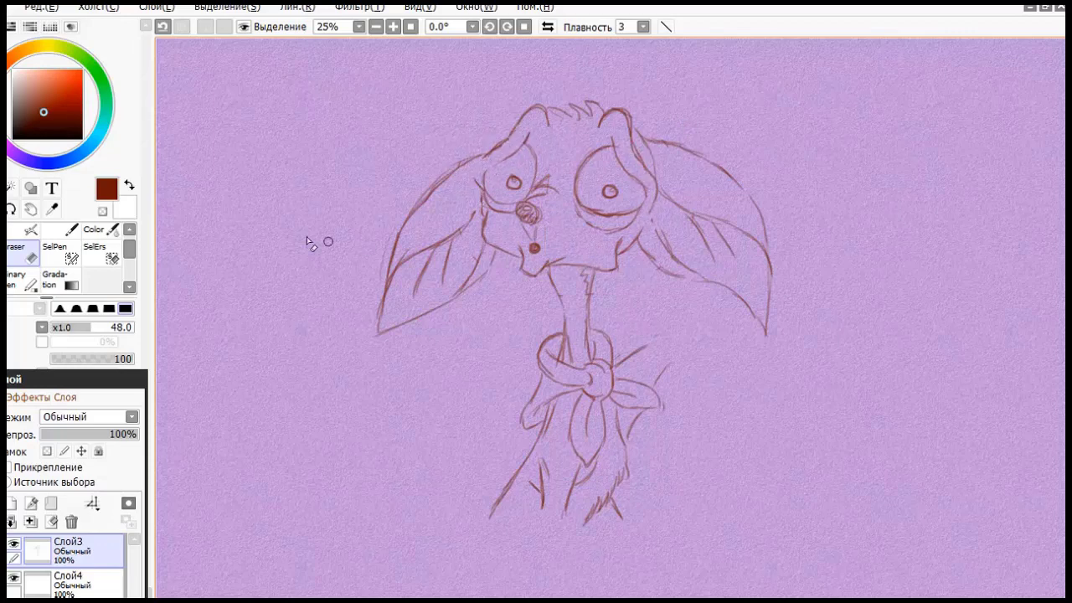
drag(472, 162, 489, 144)
Step: Restore the left brow outline with the brush and sketch the extended right arm with a bent hand and fingers
key(n)
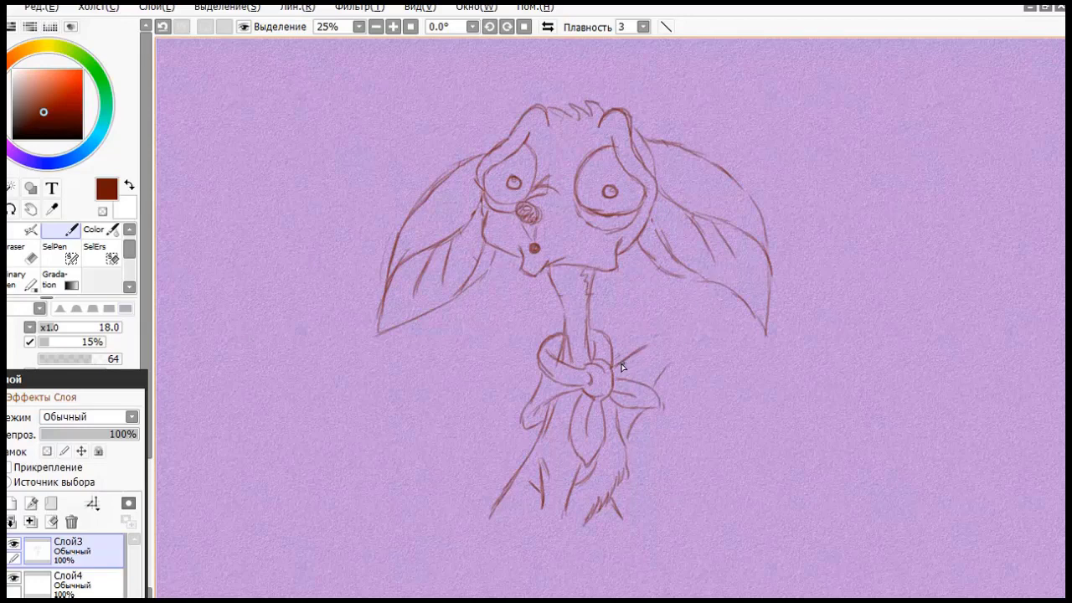
mouse_move(653, 342)
mouse_down()
mouse_move(739, 285)
mouse_move(728, 300)
mouse_move(810, 277)
mouse_up()
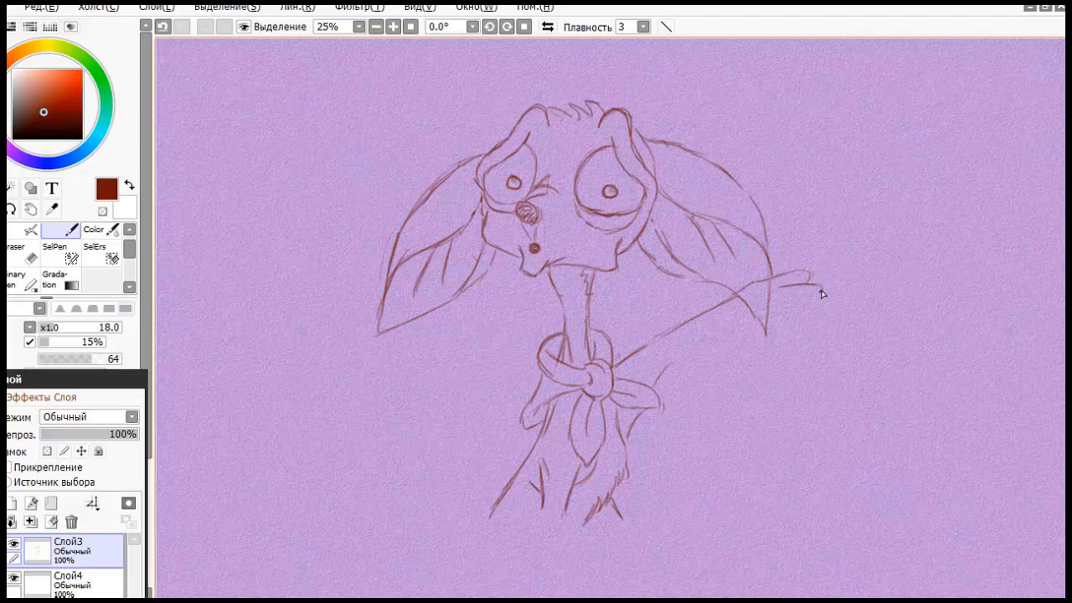
mouse_move(781, 304)
mouse_down()
mouse_move(819, 299)
mouse_move(778, 320)
mouse_move(805, 340)
mouse_up()
drag(752, 296, 647, 389)
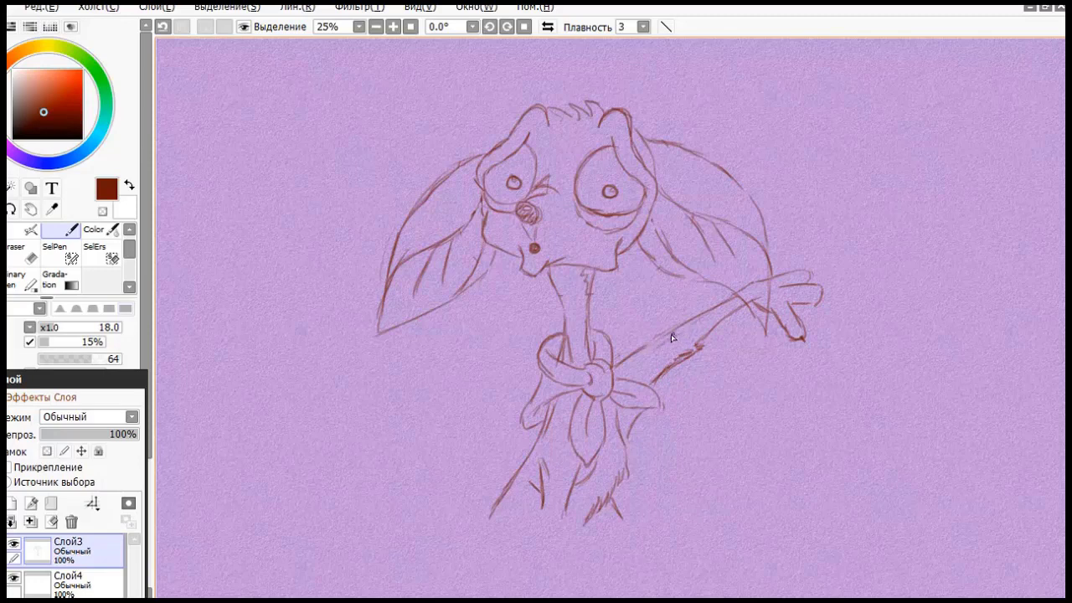
drag(660, 363, 642, 377)
Step: Erase the ear lines overlapping the raised hand and trim the lower fingertip
key(e)
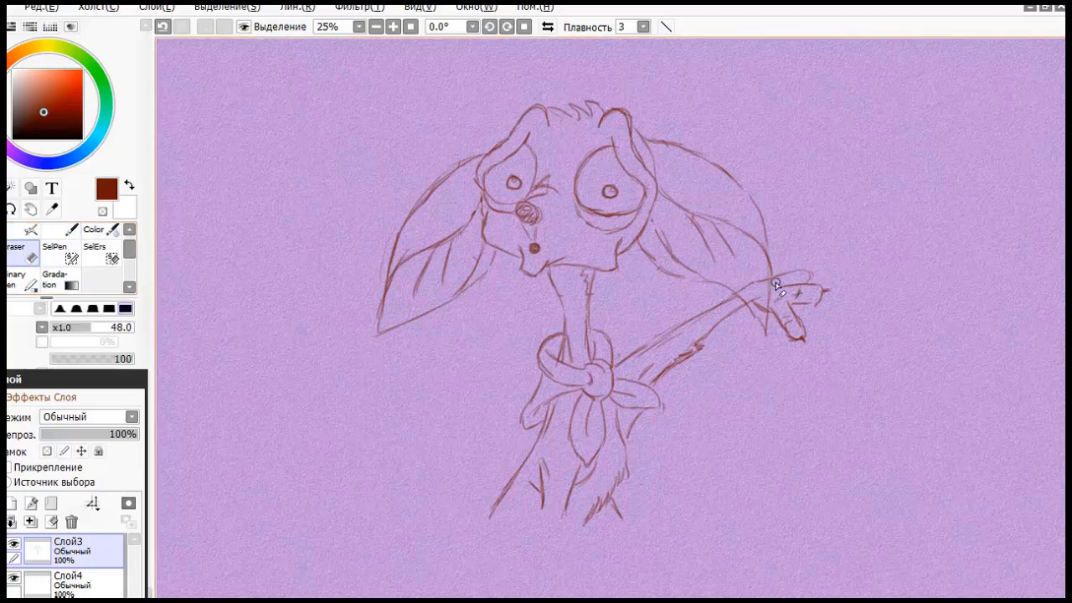
mouse_move(774, 283)
mouse_down()
mouse_move(742, 296)
mouse_move(769, 300)
mouse_up()
drag(801, 343, 804, 332)
Step: Brush in the curved outer edge and lower tip of a crescent-shaped object hanging from the hand
click(71, 228)
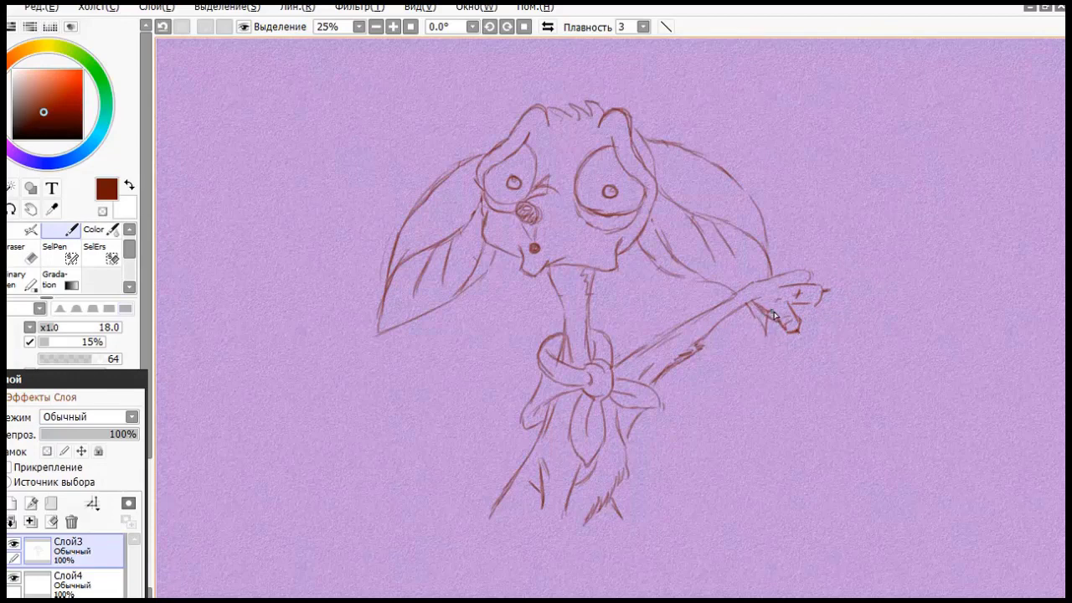
drag(779, 329, 769, 374)
mouse_move(808, 329)
mouse_down()
mouse_move(843, 394)
mouse_move(828, 360)
mouse_move(833, 461)
mouse_up()
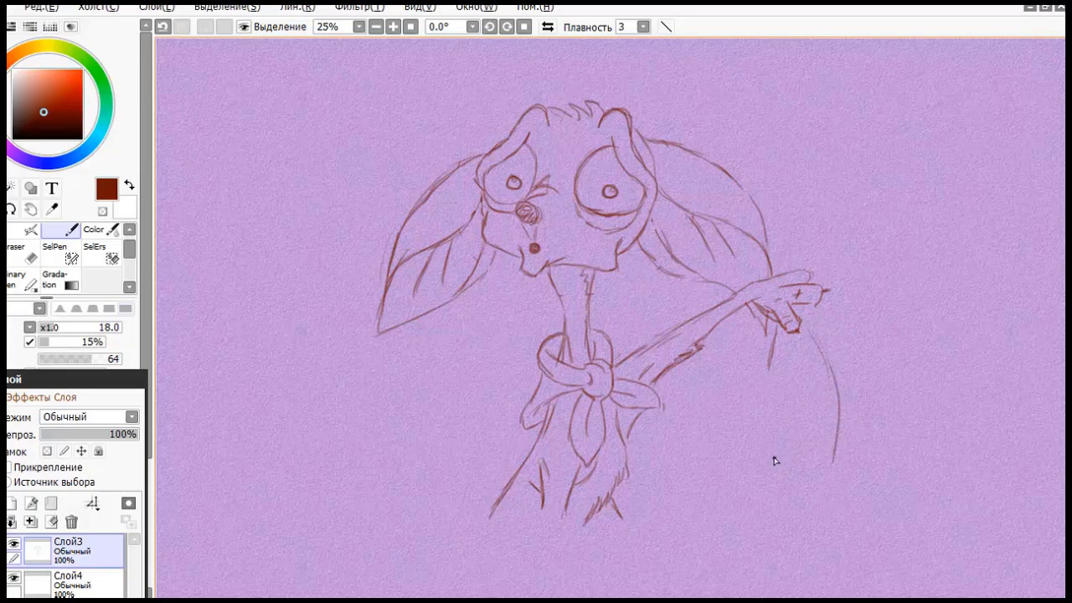
mouse_move(771, 446)
mouse_down()
mouse_move(809, 462)
mouse_move(848, 421)
mouse_up()
drag(835, 373, 848, 423)
drag(809, 354, 827, 414)
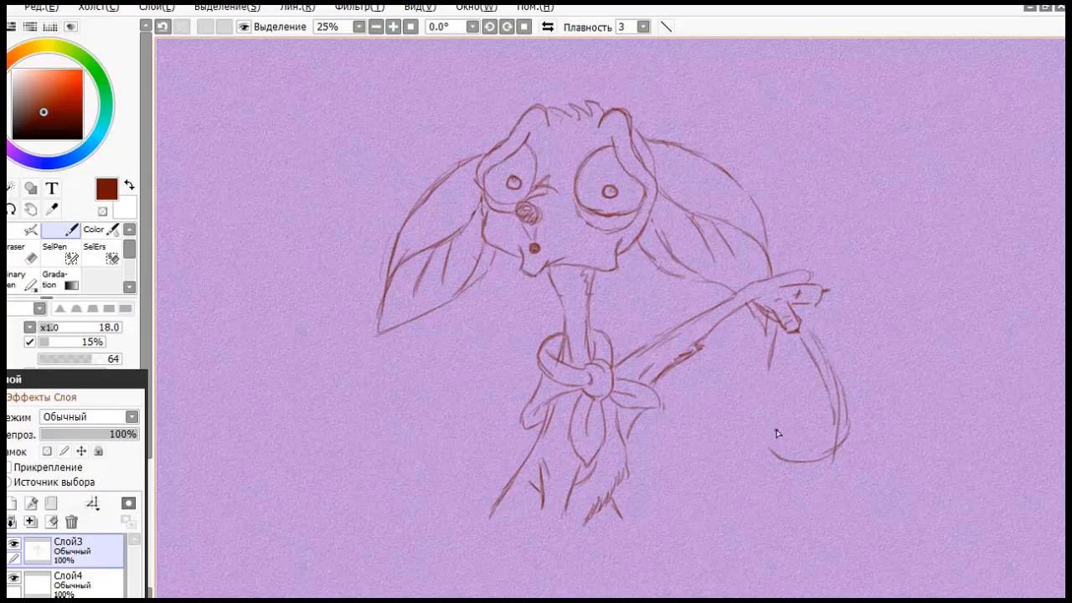
Step: Draw the hanging object's scalloped inner edge and inner contour lines, cleaning up stray marks inside it
drag(770, 442, 785, 439)
drag(798, 397, 765, 369)
drag(777, 322, 770, 351)
mouse_move(774, 444)
mouse_down()
mouse_move(820, 448)
mouse_move(840, 418)
mouse_up()
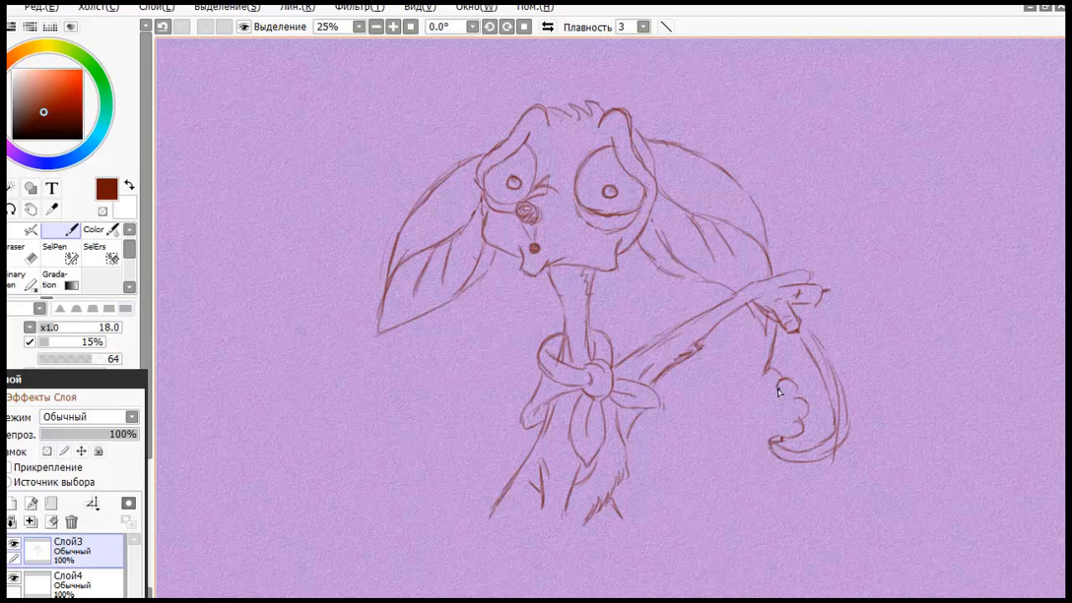
drag(768, 368, 777, 376)
drag(803, 370, 817, 412)
key(e)
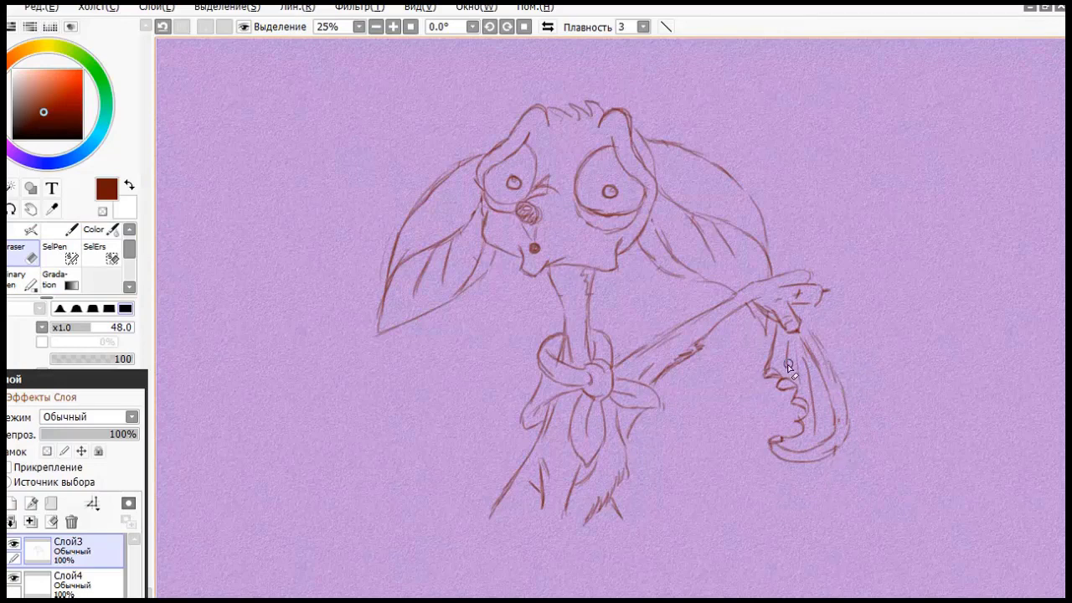
key(n)
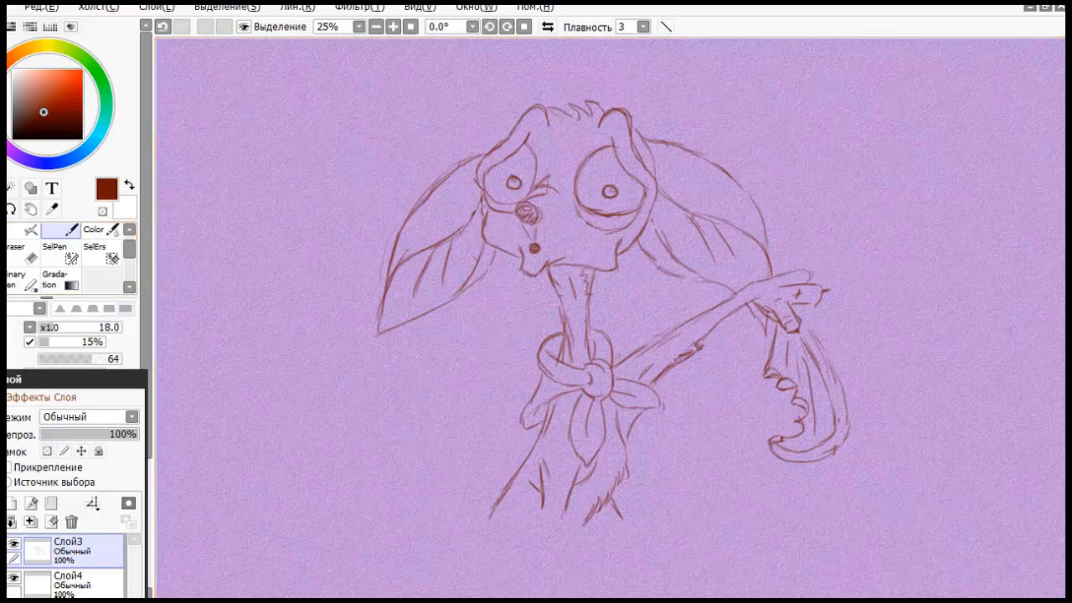
Step: Lasso the head and ears, shift them slightly down closer to the scarf, and deselect
click(3, 188)
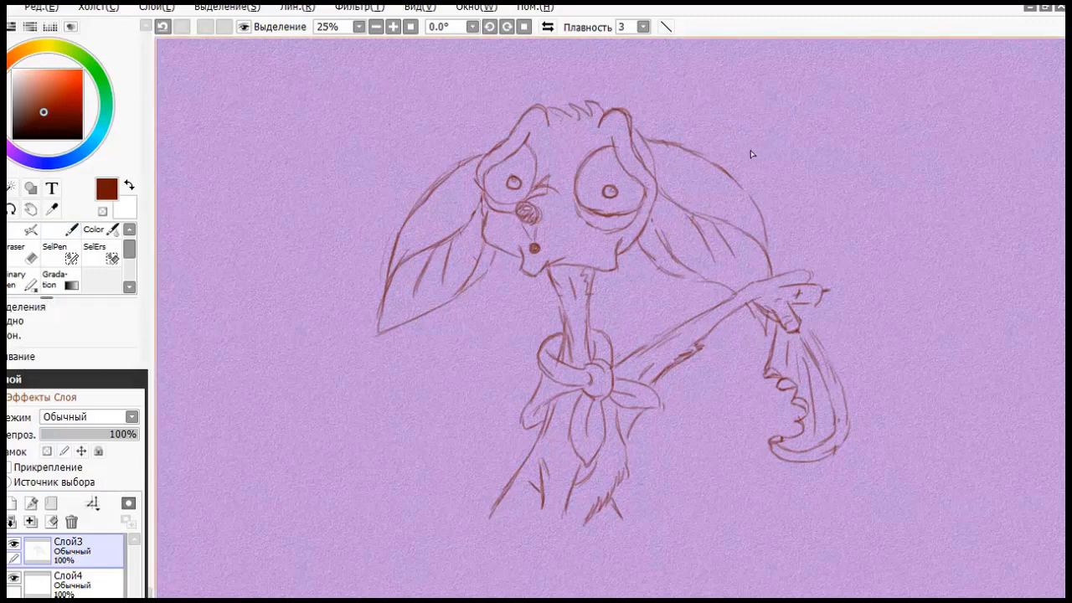
mouse_move(740, 141)
mouse_down()
mouse_move(687, 106)
mouse_move(597, 80)
mouse_move(482, 98)
mouse_move(377, 191)
mouse_move(346, 283)
mouse_move(368, 383)
mouse_move(488, 328)
mouse_up()
mouse_move(675, 291)
mouse_down()
mouse_move(732, 266)
mouse_move(794, 198)
mouse_move(755, 137)
mouse_move(695, 151)
mouse_up()
drag(576, 199, 578, 218)
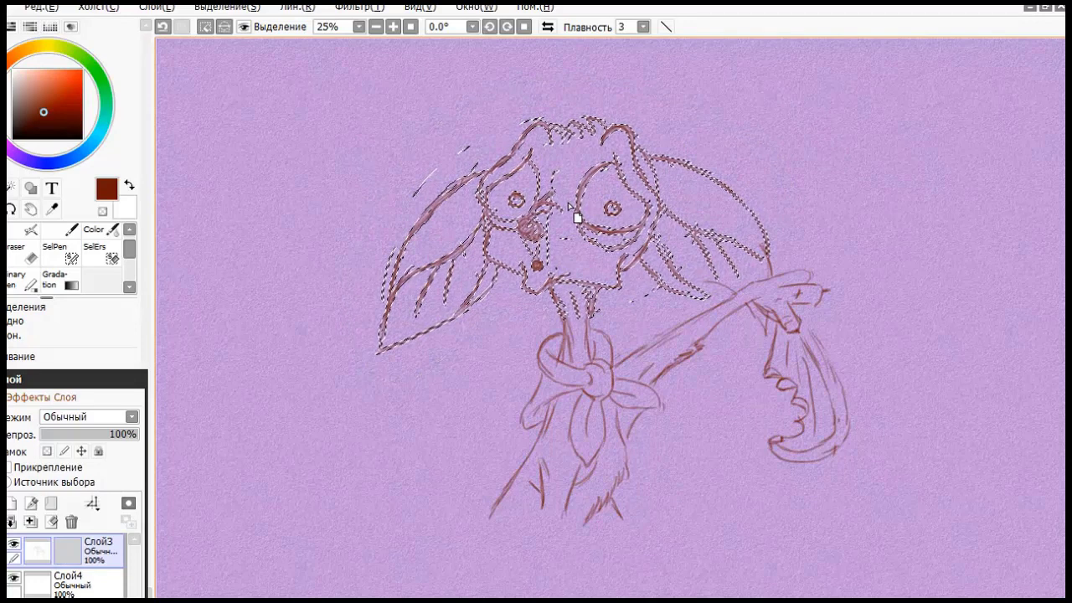
key(ctrl+d)
click(67, 231)
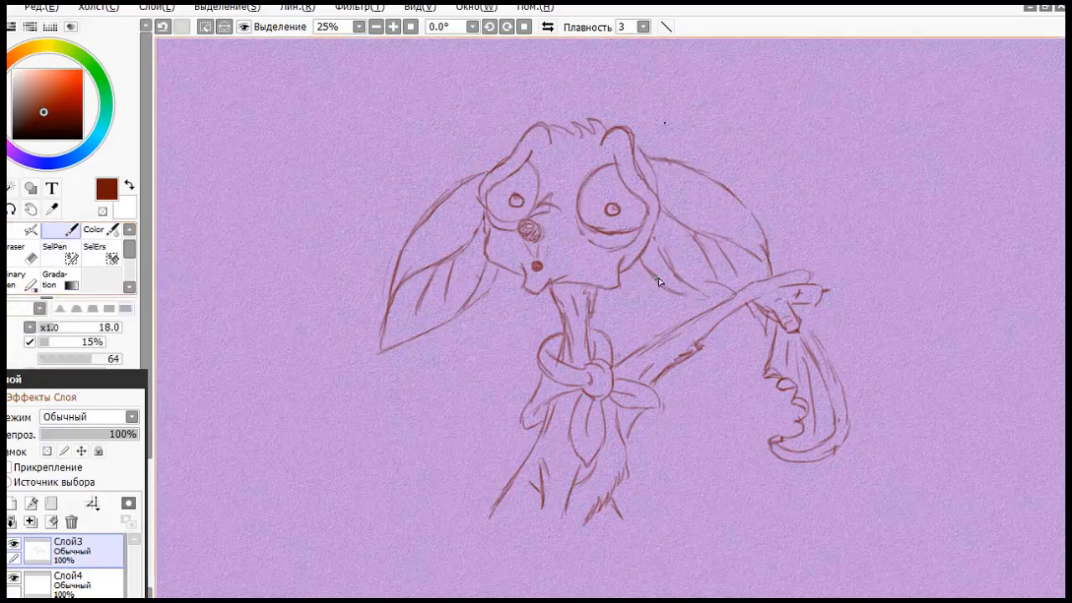
click(5, 210)
key(ctrl+d)
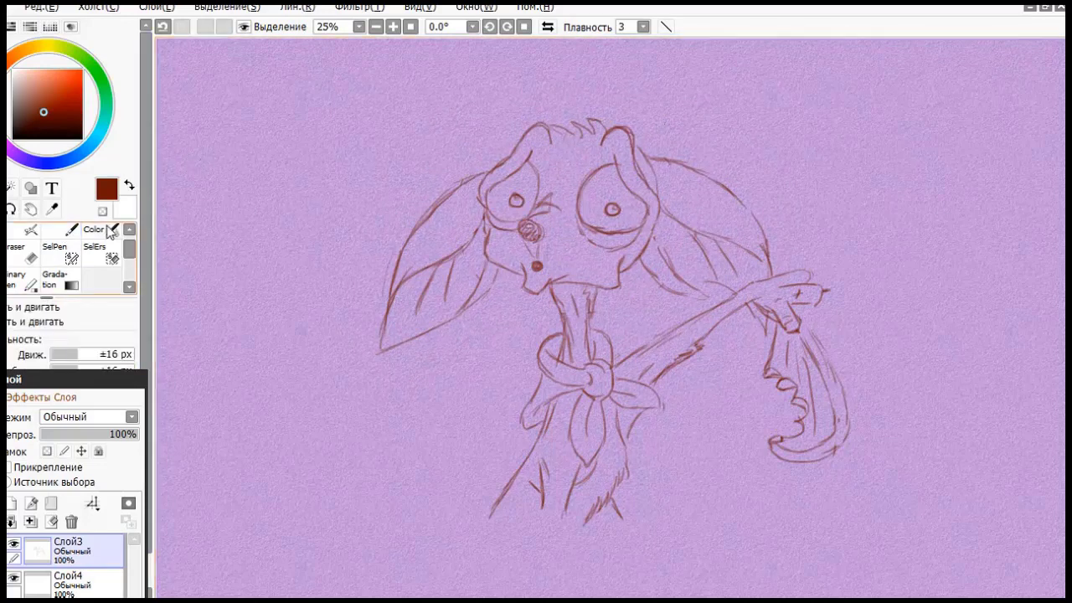
Step: Erase the misaligned lower edge of the right ear and redraw it to join the head and raised hand
click(71, 231)
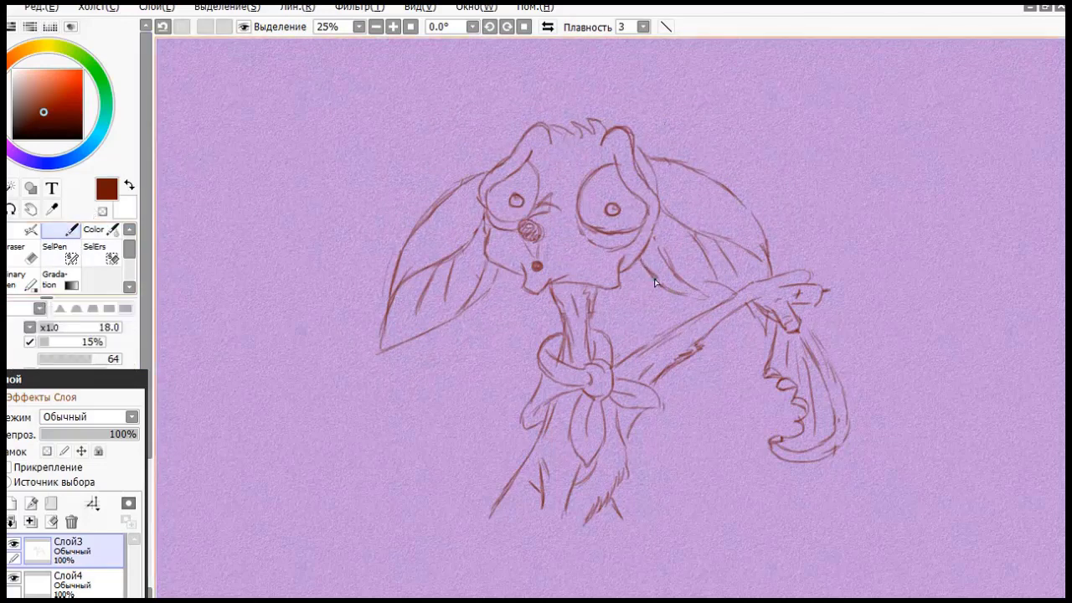
drag(671, 284, 715, 293)
key(e)
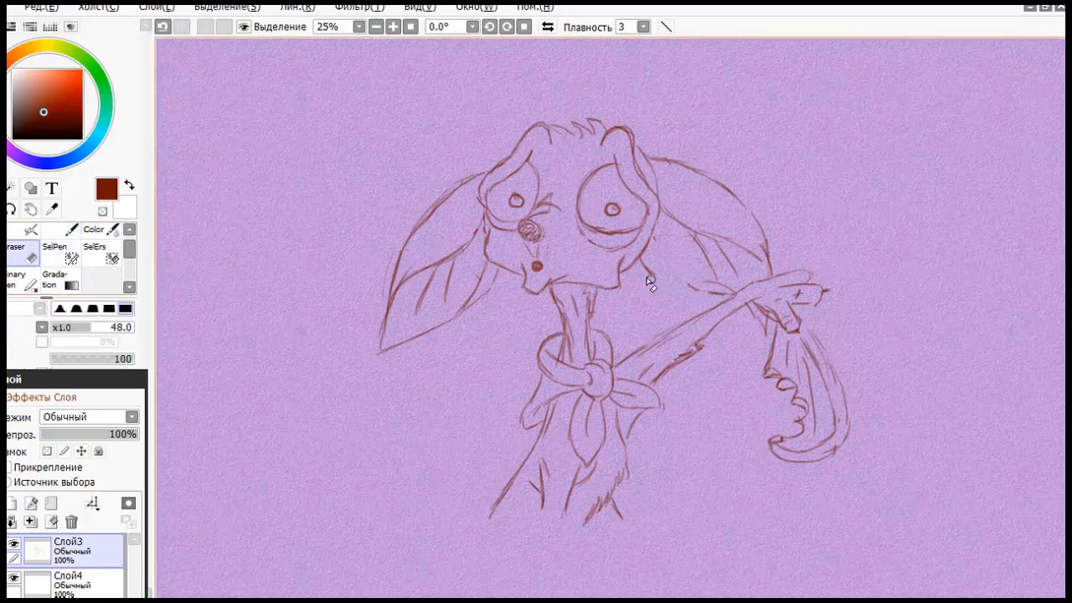
drag(650, 278, 693, 290)
click(76, 230)
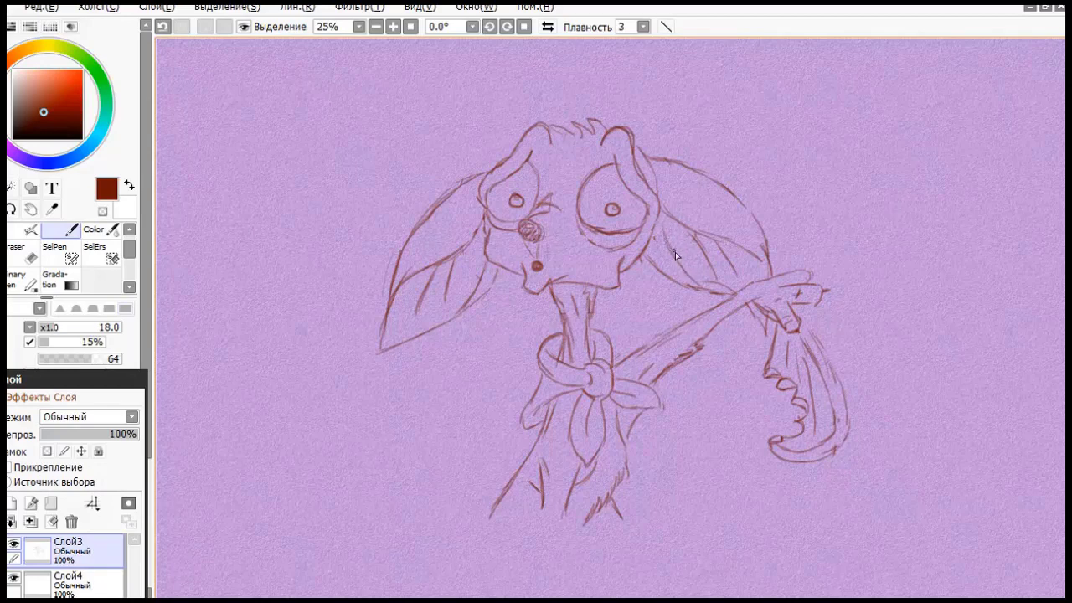
key(e)
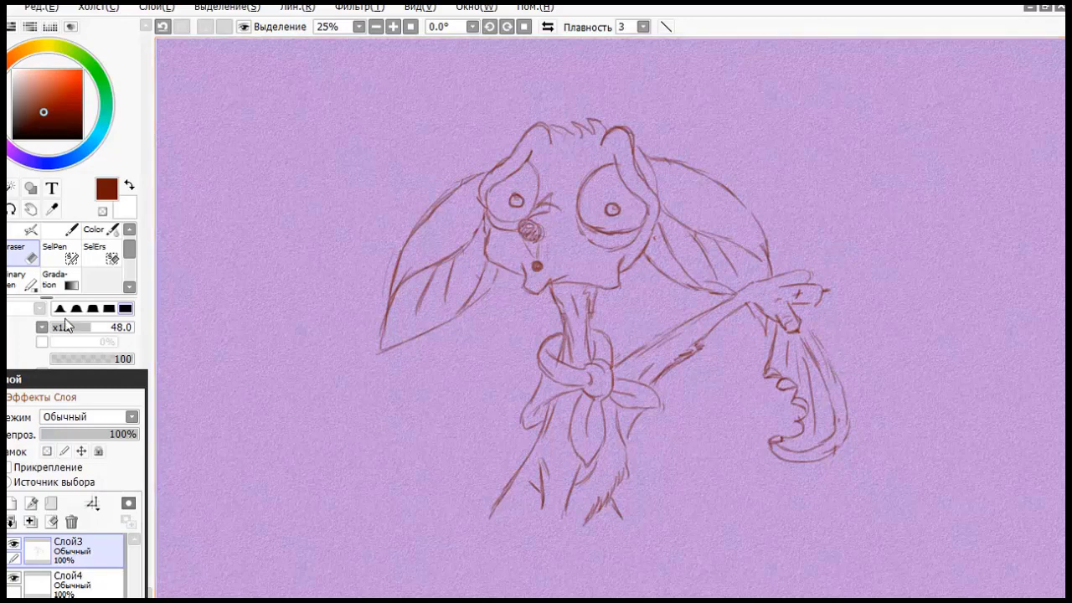
Step: Brush jagged fur along both sides of the head and the crown, and reinforce the left ear's lower outline
click(57, 231)
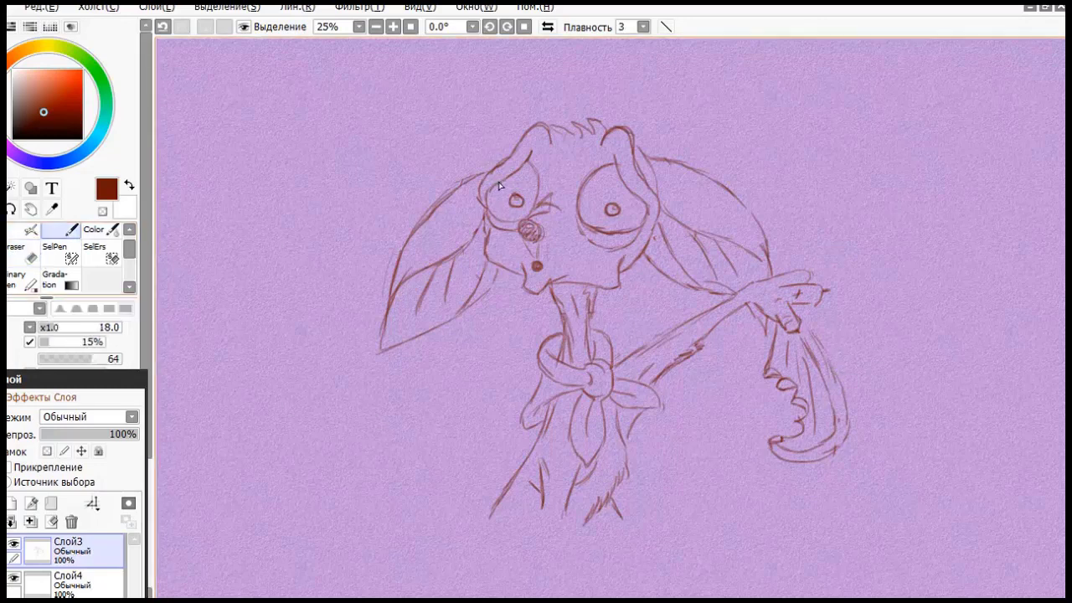
drag(487, 170, 514, 139)
drag(632, 140, 649, 174)
drag(549, 127, 585, 128)
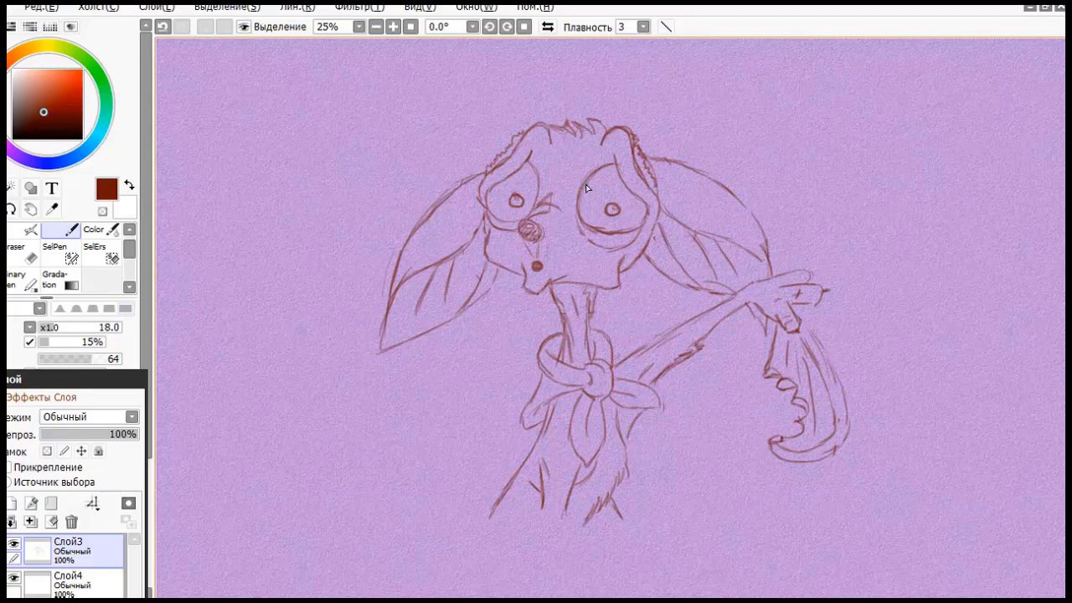
drag(566, 123, 556, 135)
drag(497, 270, 452, 319)
drag(380, 343, 423, 332)
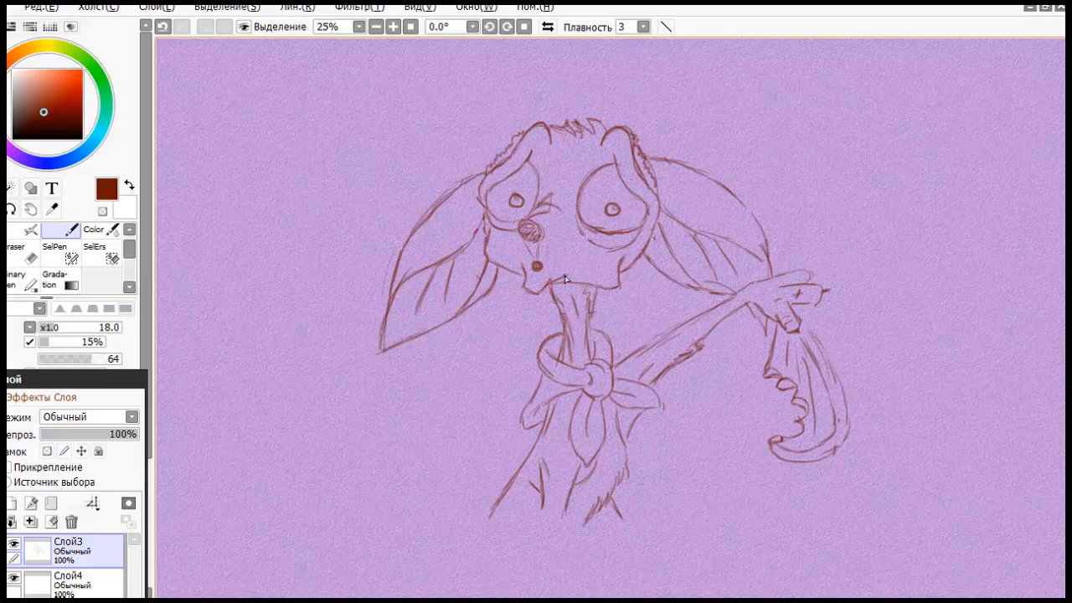
Step: Dot the whisker spots on the muzzle and draw the left whiskers with brush size 14 and density 80
click(555, 244)
click(561, 251)
click(558, 260)
click(549, 254)
click(105, 359)
drag(54, 327, 51, 328)
drag(515, 257, 455, 335)
drag(511, 248, 453, 255)
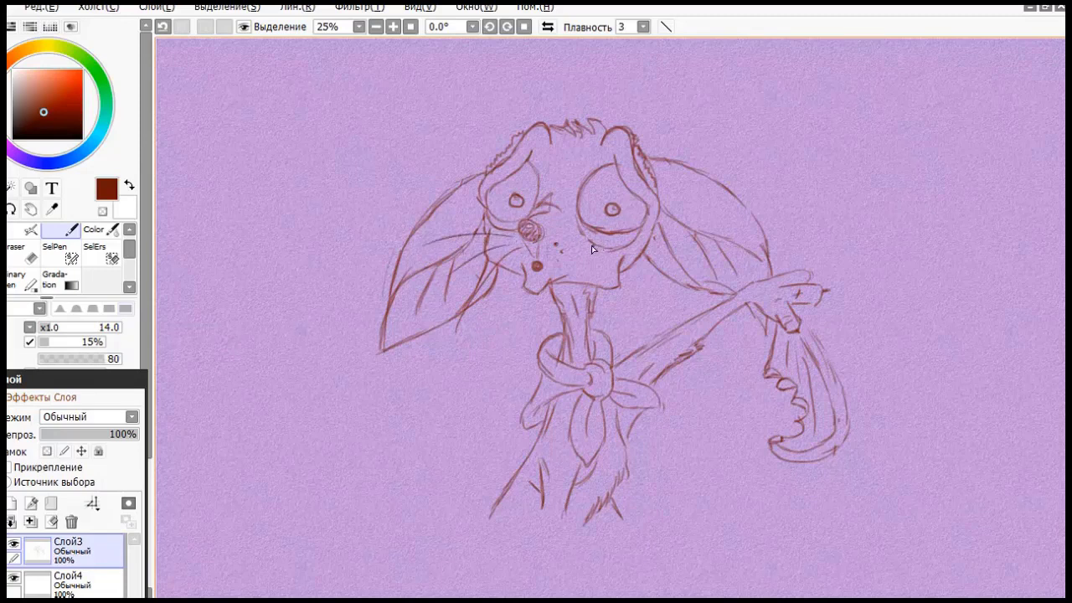
mouse_move(562, 238)
mouse_down()
mouse_move(632, 229)
mouse_move(643, 247)
mouse_up()
click(162, 26)
click(162, 26)
click(163, 26)
Step: Draw the thin whiskers sweeping outward from the right side of the muzzle, redoing the lower ones
drag(566, 248, 648, 241)
mouse_move(570, 253)
mouse_down()
mouse_move(621, 292)
mouse_move(567, 266)
mouse_move(647, 300)
mouse_up()
click(163, 26)
drag(565, 262, 633, 292)
Step: Darken the outlines of the left eye, nose, scarf, arm and hand, and strengthen the crescent object's outer edge
drag(536, 215, 556, 210)
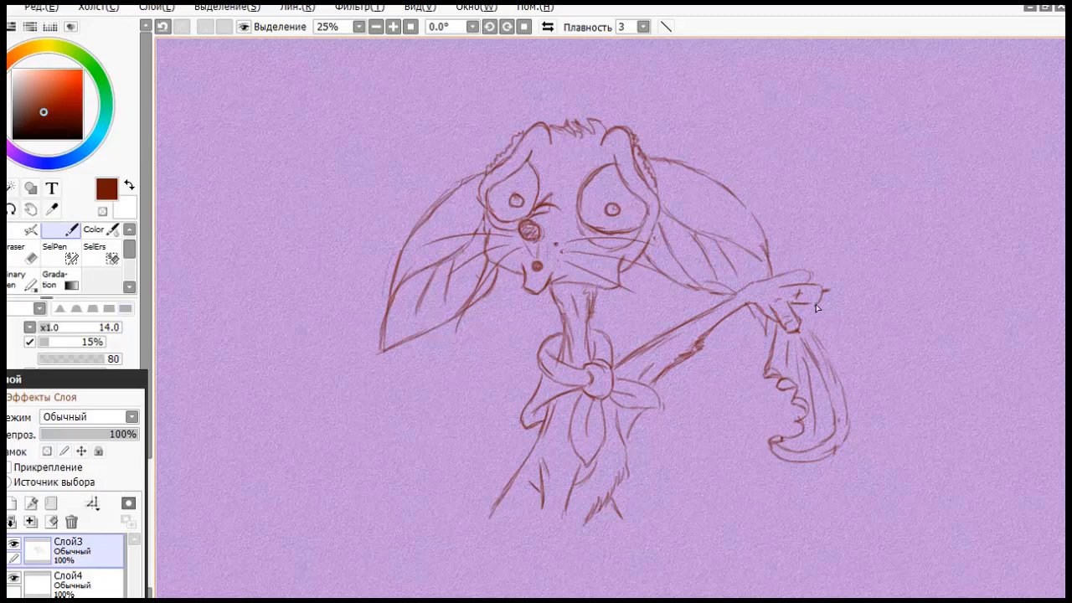
mouse_move(809, 283)
mouse_down()
mouse_move(817, 301)
mouse_move(792, 272)
mouse_move(810, 272)
mouse_up()
Step: On layer Слой4, fill the outer part of the left ear with light orange at brush size 34 and density 81
click(99, 582)
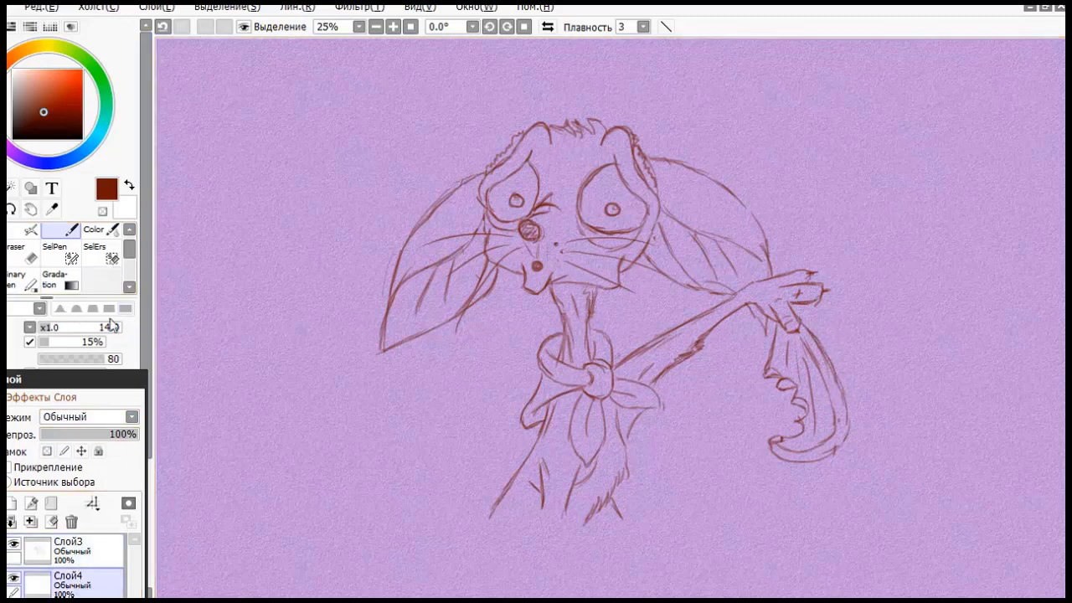
click(35, 49)
click(44, 89)
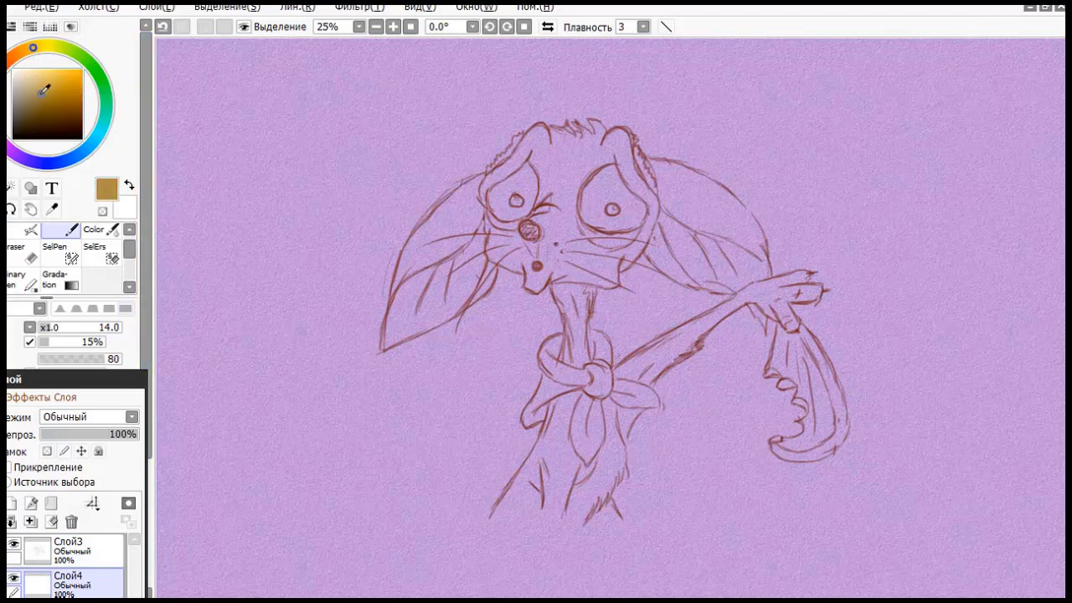
click(27, 56)
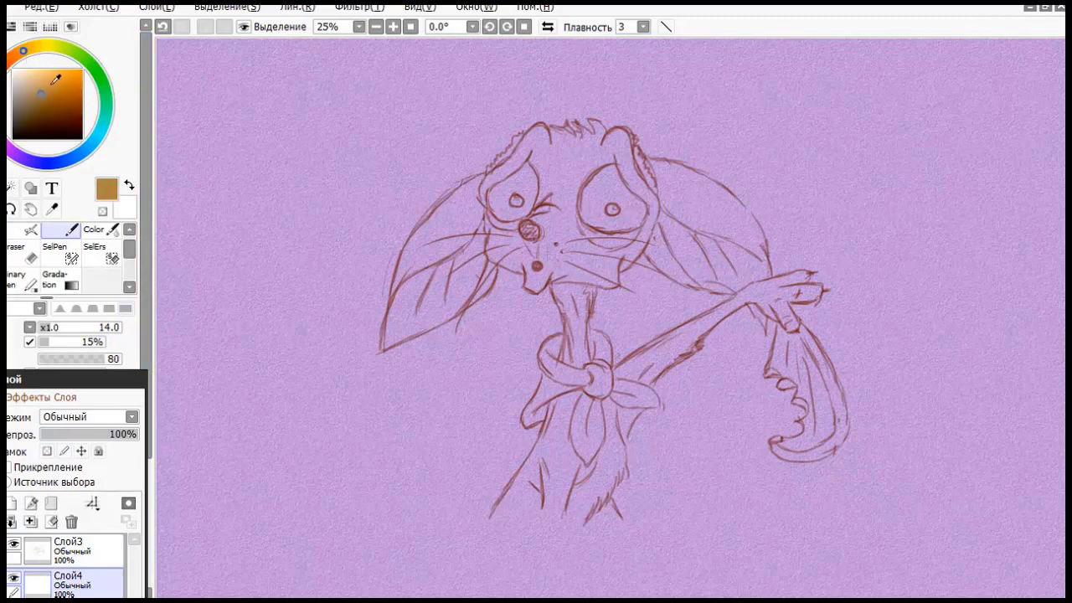
click(45, 81)
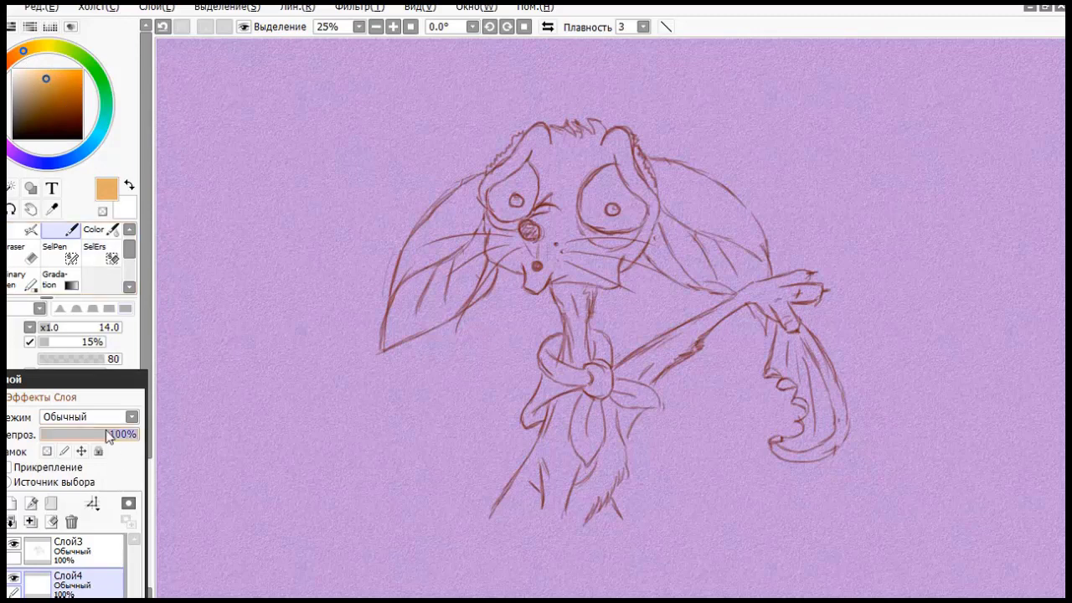
click(76, 326)
click(85, 357)
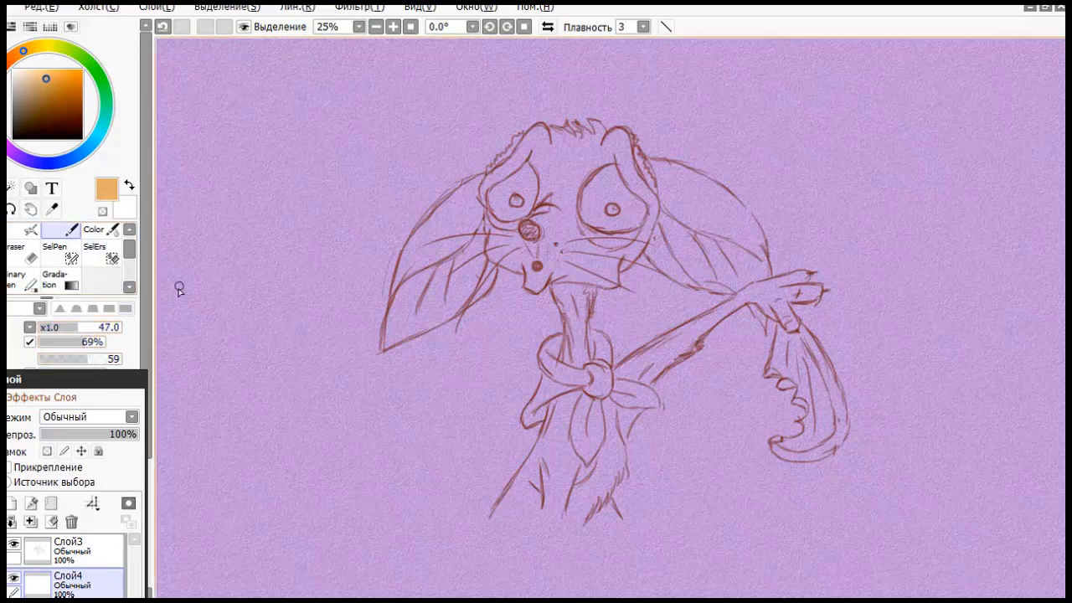
drag(455, 219, 421, 243)
click(106, 358)
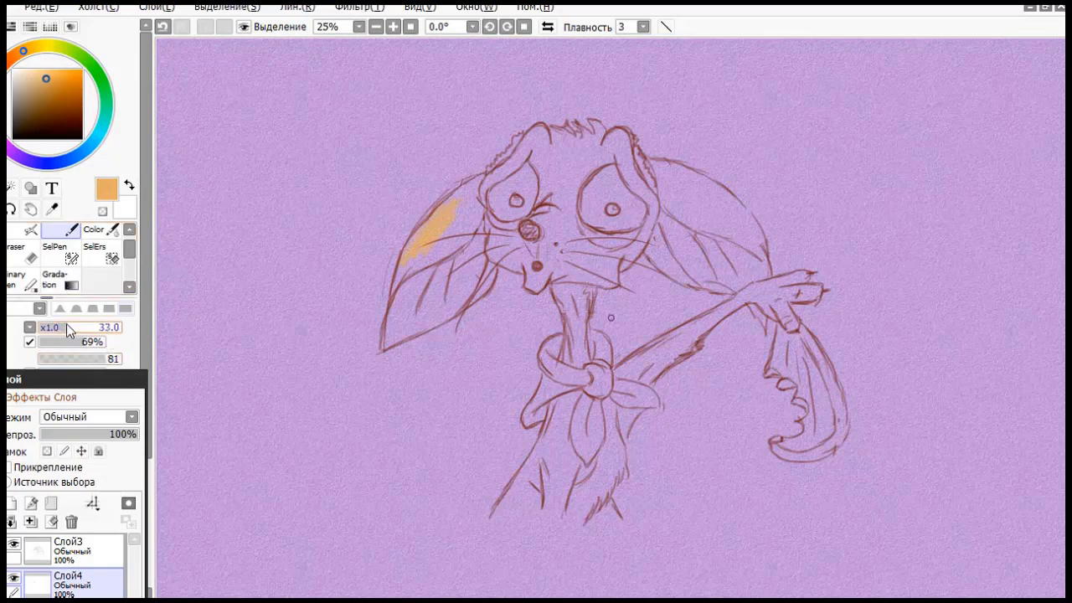
click(66, 324)
drag(457, 206, 474, 189)
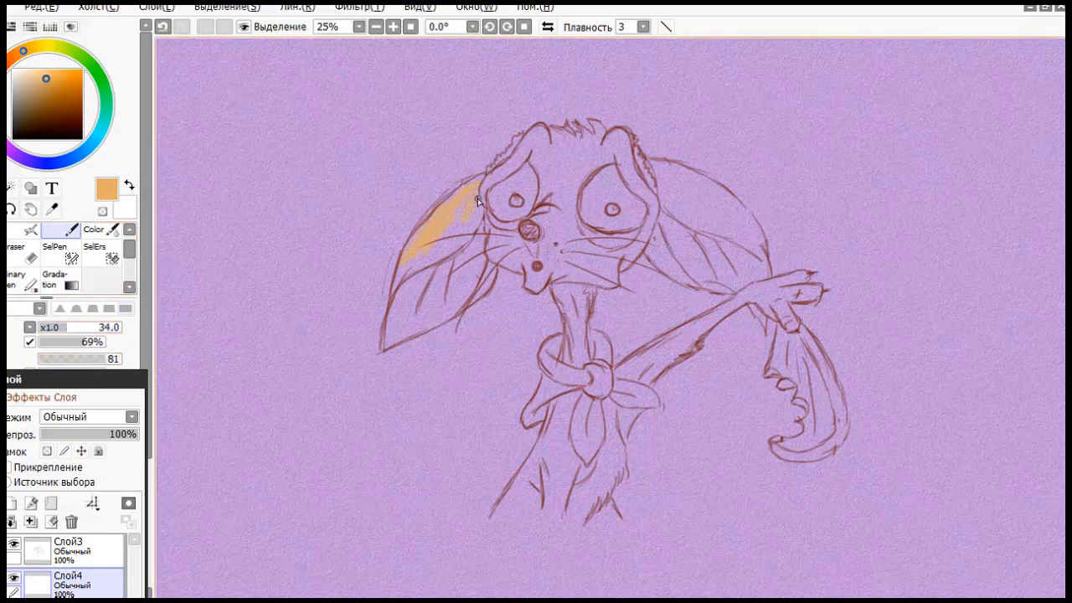
mouse_move(421, 269)
mouse_down()
mouse_move(407, 266)
mouse_move(436, 240)
mouse_move(442, 252)
mouse_move(429, 249)
mouse_up()
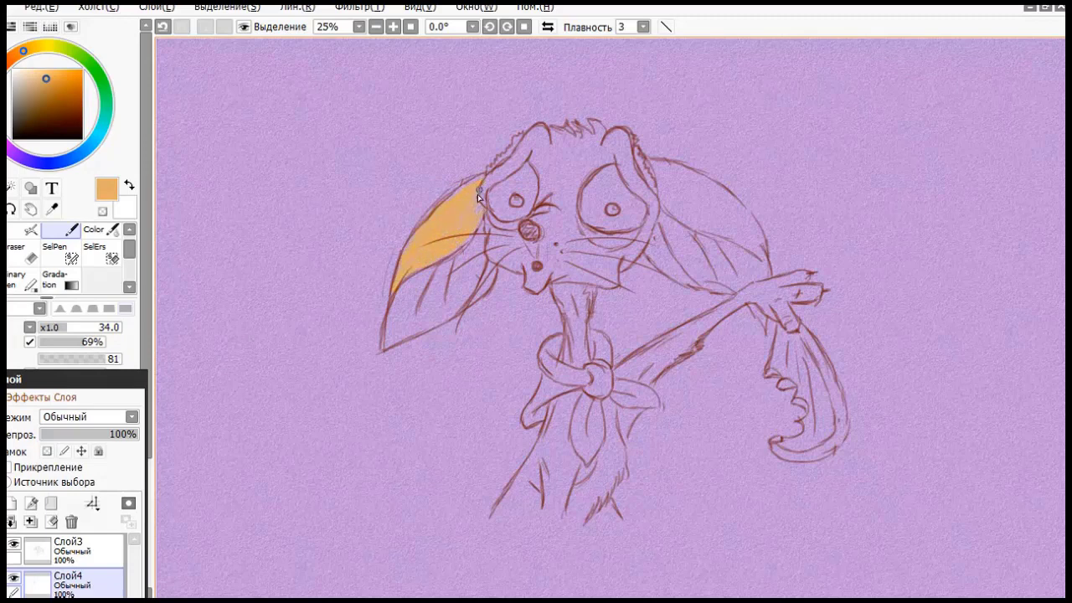
Step: Fill the forehead with the same orange and the rest of the face with a slightly paler shade, leaving the eyes unpainted
mouse_move(479, 195)
mouse_down()
mouse_move(528, 145)
mouse_move(517, 165)
mouse_move(506, 175)
mouse_move(538, 127)
mouse_move(531, 157)
mouse_move(561, 141)
mouse_move(547, 165)
mouse_move(552, 136)
mouse_move(599, 126)
mouse_move(578, 164)
mouse_up()
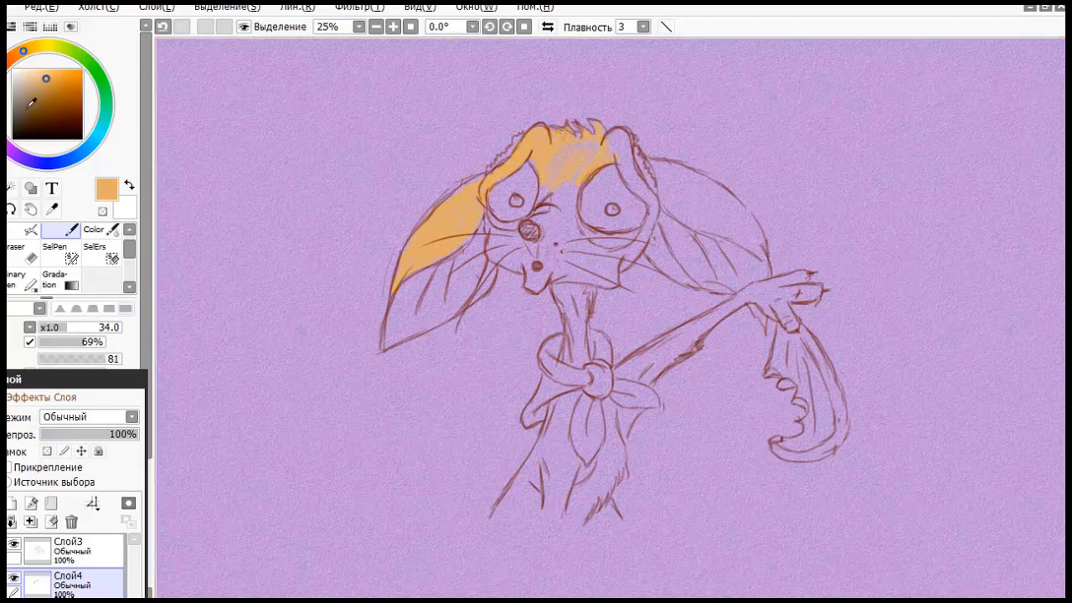
click(39, 77)
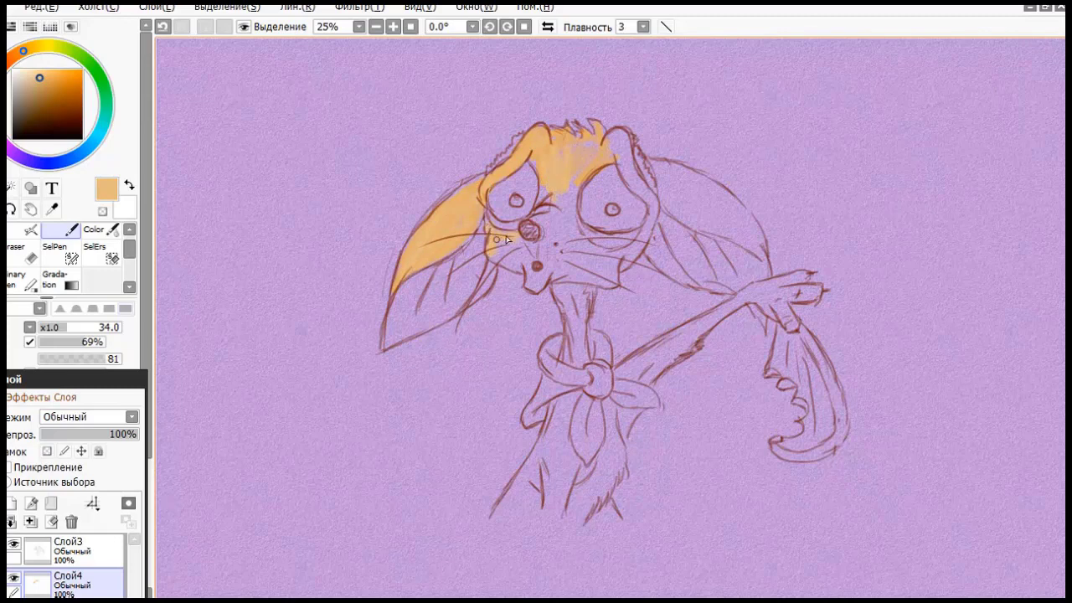
mouse_move(507, 239)
mouse_down()
mouse_move(521, 268)
mouse_move(530, 254)
mouse_move(490, 263)
mouse_move(536, 240)
mouse_move(527, 290)
mouse_move(553, 273)
mouse_move(537, 287)
mouse_move(559, 267)
mouse_move(539, 270)
mouse_move(557, 243)
mouse_move(528, 254)
mouse_move(565, 218)
mouse_move(534, 220)
mouse_move(572, 178)
mouse_move(577, 223)
mouse_move(555, 253)
mouse_move(576, 244)
mouse_move(555, 280)
mouse_move(606, 269)
mouse_up()
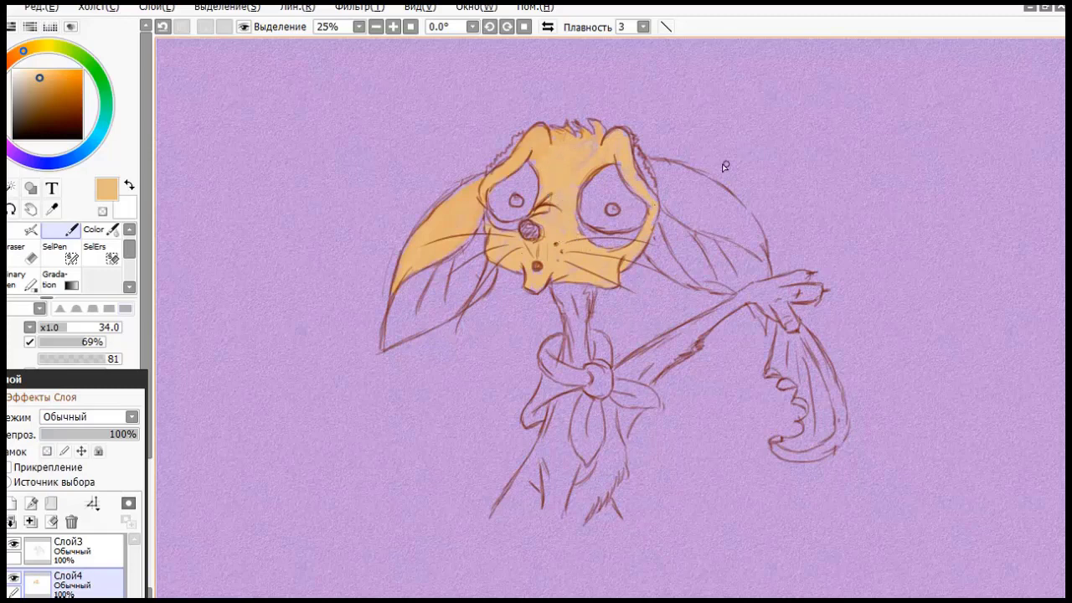
Step: Fill the outer part of the right ear and its lower rim with the pale orange
mouse_move(677, 184)
mouse_down()
mouse_move(677, 209)
mouse_move(667, 175)
mouse_up()
mouse_move(664, 198)
mouse_down()
mouse_move(706, 228)
mouse_move(667, 187)
mouse_up()
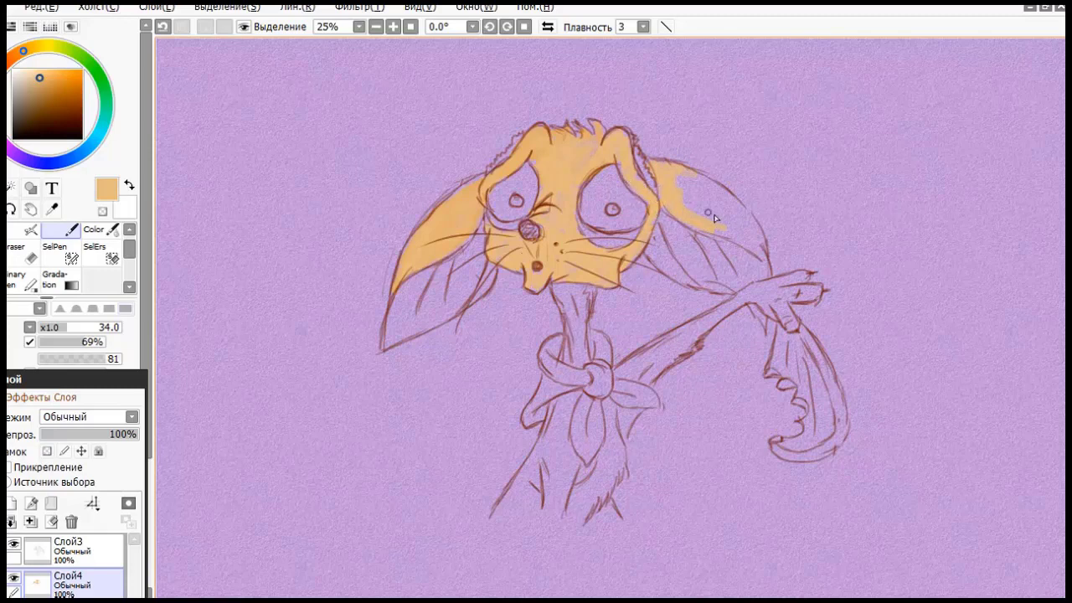
mouse_move(755, 252)
mouse_down()
mouse_move(745, 213)
mouse_move(749, 240)
mouse_move(745, 225)
mouse_move(726, 231)
mouse_move(728, 214)
mouse_move(702, 221)
mouse_move(707, 203)
mouse_move(685, 206)
mouse_move(674, 183)
mouse_move(694, 178)
mouse_move(736, 204)
mouse_up()
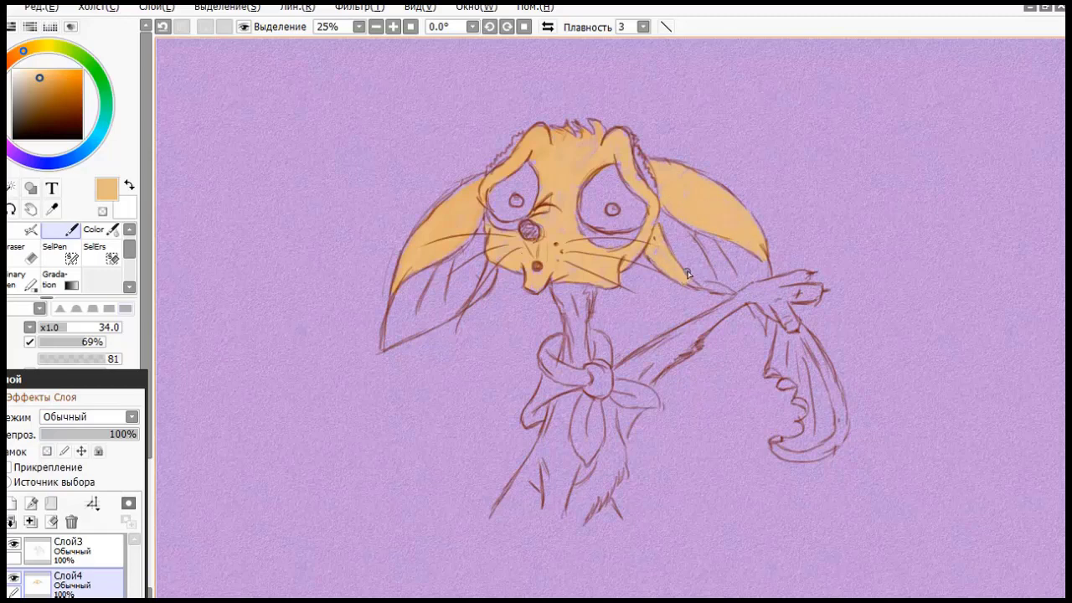
Step: Paint the neck, outstretched arm, hand and torso pale orange, leaving the scarf unpainted
mouse_move(575, 291)
mouse_down()
mouse_move(571, 323)
mouse_move(554, 290)
mouse_move(569, 315)
mouse_move(566, 364)
mouse_move(581, 344)
mouse_move(585, 365)
mouse_move(574, 339)
mouse_move(590, 291)
mouse_move(582, 334)
mouse_up()
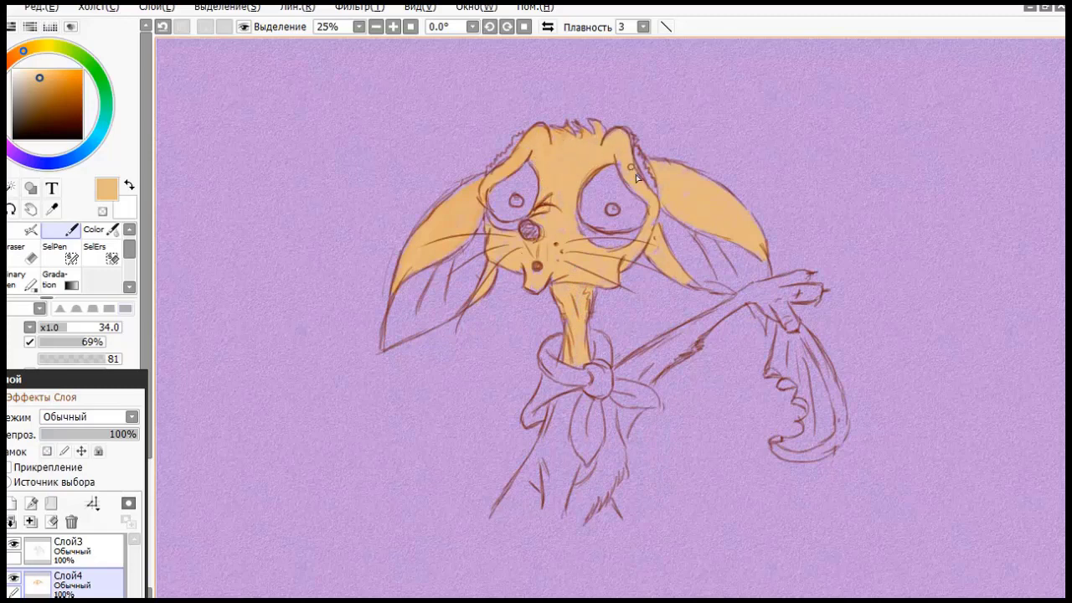
mouse_move(777, 287)
mouse_down()
mouse_move(617, 376)
mouse_move(665, 362)
mouse_up()
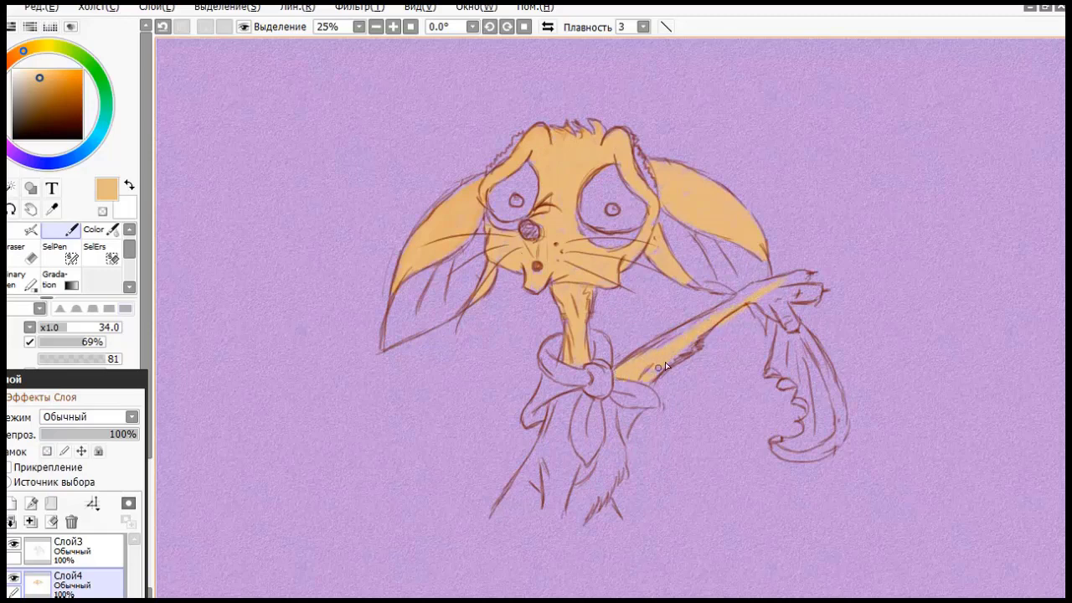
mouse_move(769, 291)
mouse_down()
mouse_move(799, 284)
mouse_move(769, 296)
mouse_move(811, 288)
mouse_move(792, 301)
mouse_move(803, 301)
mouse_move(756, 304)
mouse_move(792, 327)
mouse_up()
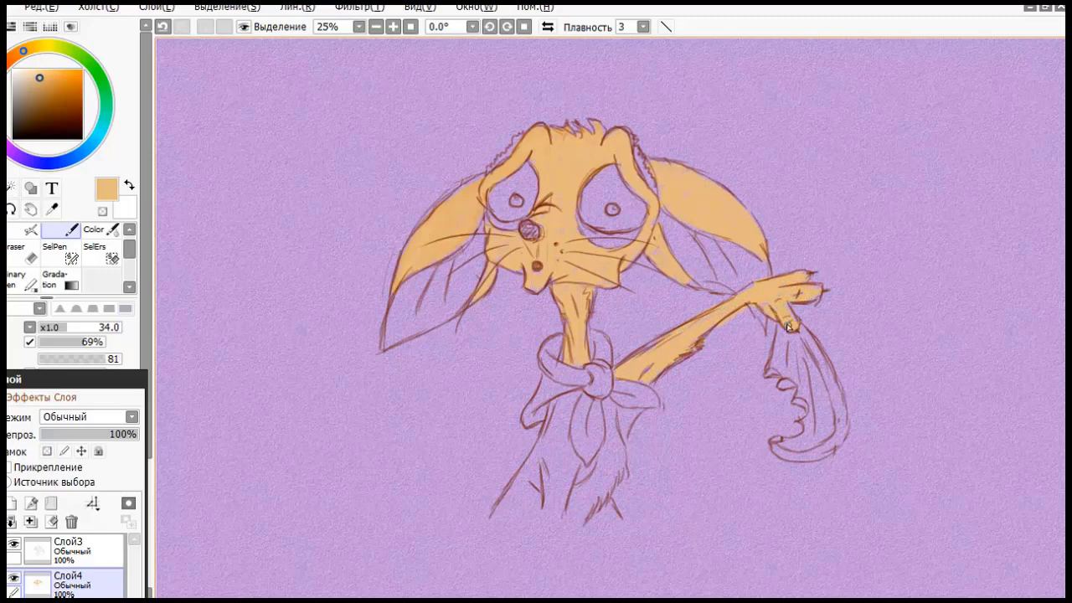
mouse_move(609, 407)
mouse_down()
mouse_move(624, 438)
mouse_move(612, 410)
mouse_move(608, 460)
mouse_move(575, 483)
mouse_move(571, 502)
mouse_move(577, 511)
mouse_move(611, 481)
mouse_move(619, 457)
mouse_move(597, 508)
mouse_move(617, 513)
mouse_move(605, 515)
mouse_move(585, 480)
mouse_move(555, 511)
mouse_move(556, 455)
mouse_move(523, 500)
mouse_move(534, 460)
mouse_move(497, 510)
mouse_move(536, 517)
mouse_up()
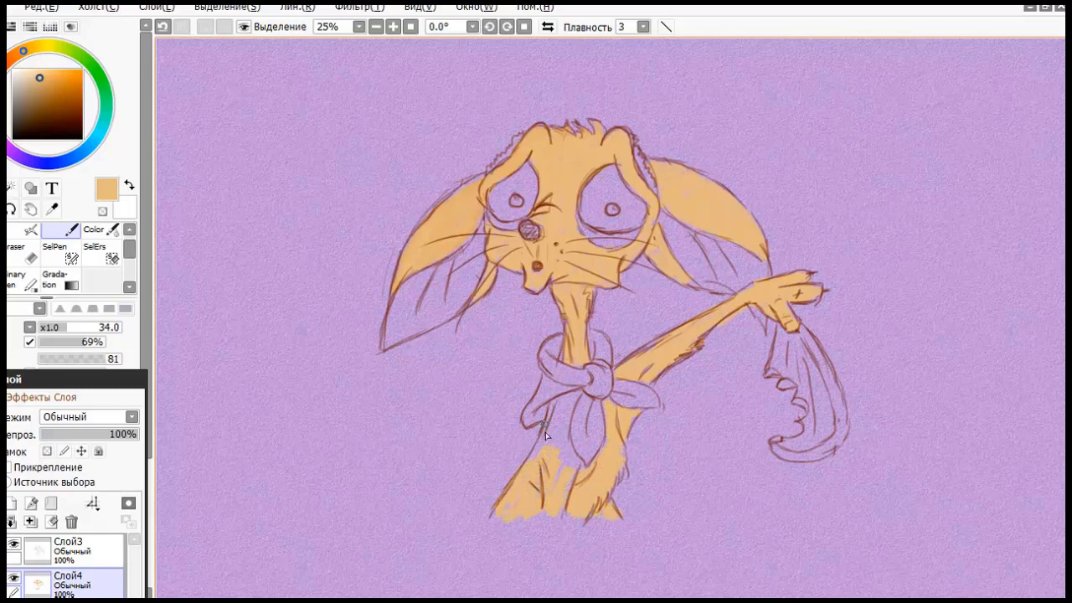
mouse_move(545, 435)
mouse_down()
mouse_move(568, 398)
mouse_move(552, 432)
mouse_move(559, 419)
mouse_move(567, 470)
mouse_move(562, 427)
mouse_move(572, 474)
mouse_move(563, 447)
mouse_move(578, 466)
mouse_move(561, 431)
mouse_move(568, 410)
mouse_move(552, 431)
mouse_move(562, 469)
mouse_move(556, 433)
mouse_move(550, 467)
mouse_move(517, 514)
mouse_move(559, 473)
mouse_move(574, 496)
mouse_up()
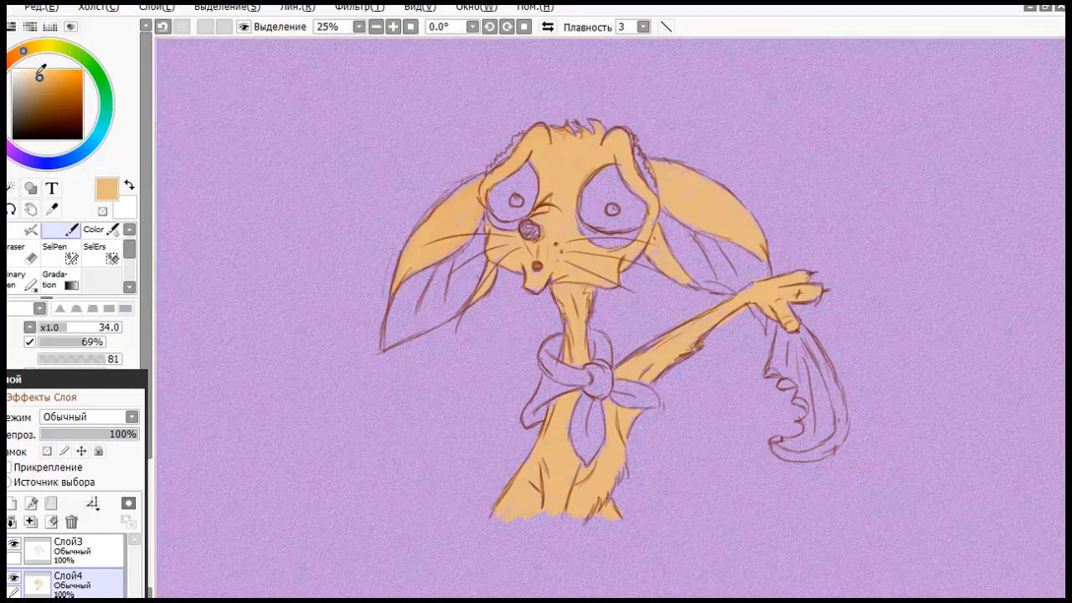
Step: Paint the neck and the chest strip beside the scarf with lighter peach tones
click(42, 71)
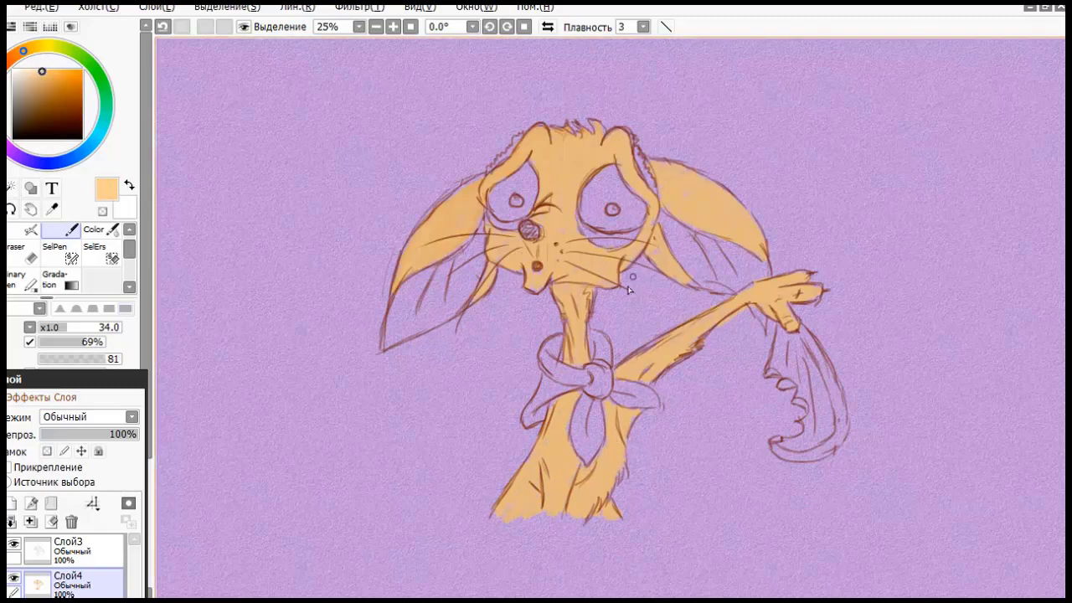
drag(564, 290, 580, 361)
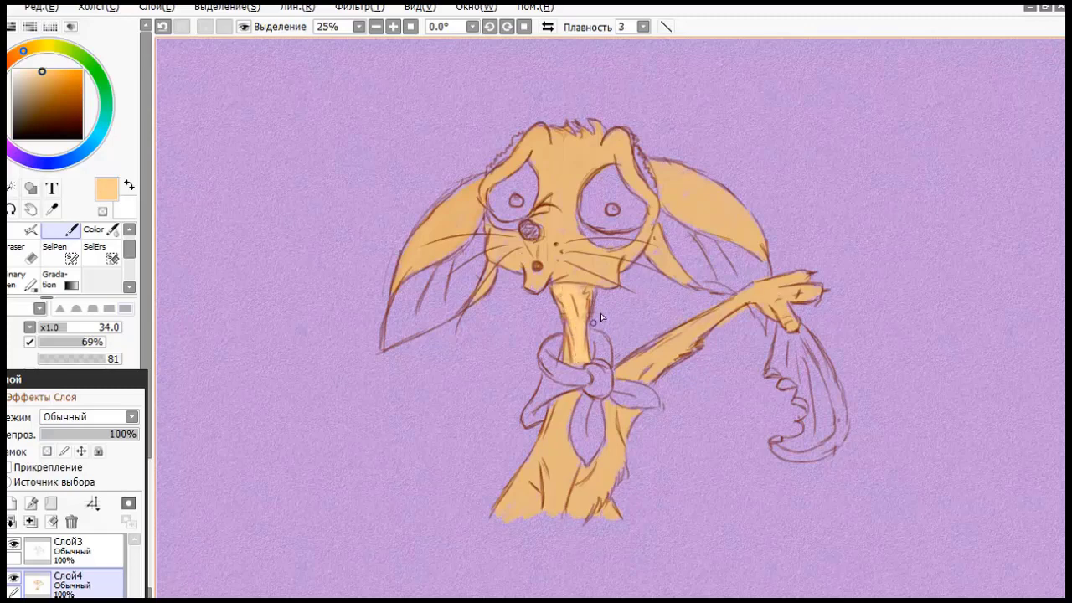
click(39, 70)
drag(624, 446, 613, 405)
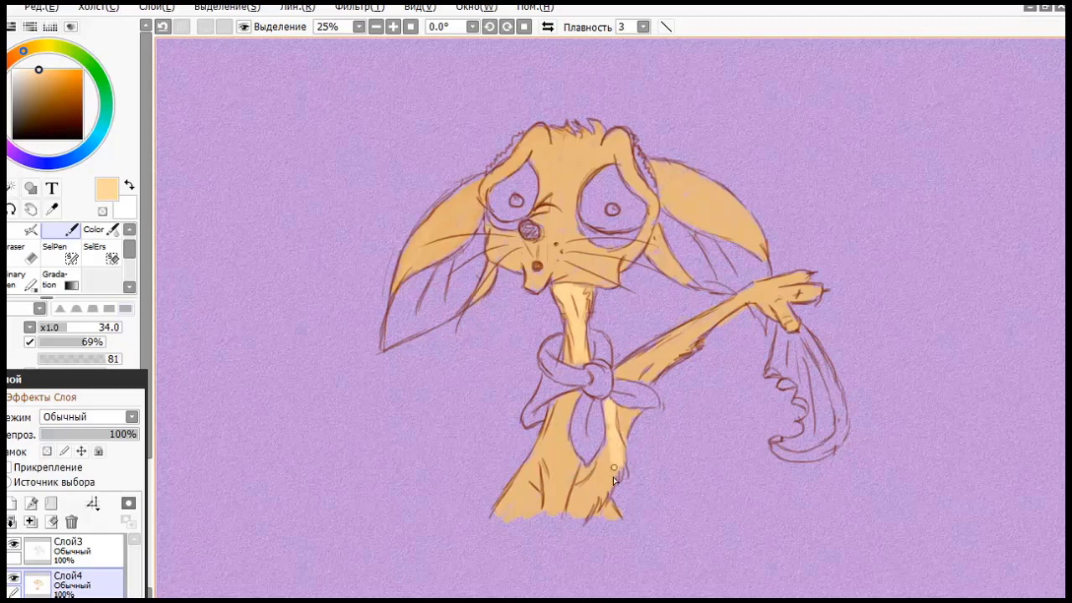
mouse_move(614, 477)
mouse_down()
mouse_move(591, 511)
mouse_move(585, 488)
mouse_move(576, 517)
mouse_move(609, 464)
mouse_move(598, 502)
mouse_up()
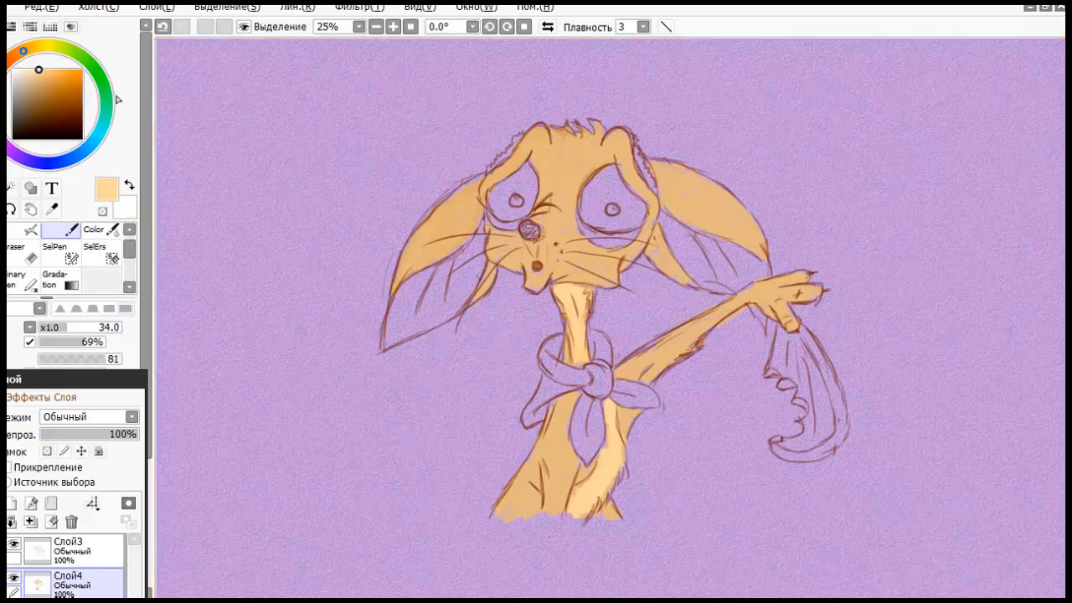
Step: Fill the inner parts of both ears and the small bumps along the crescent object's inner edge with salmon pink
drag(24, 51, 8, 69)
drag(39, 71, 32, 71)
click(40, 79)
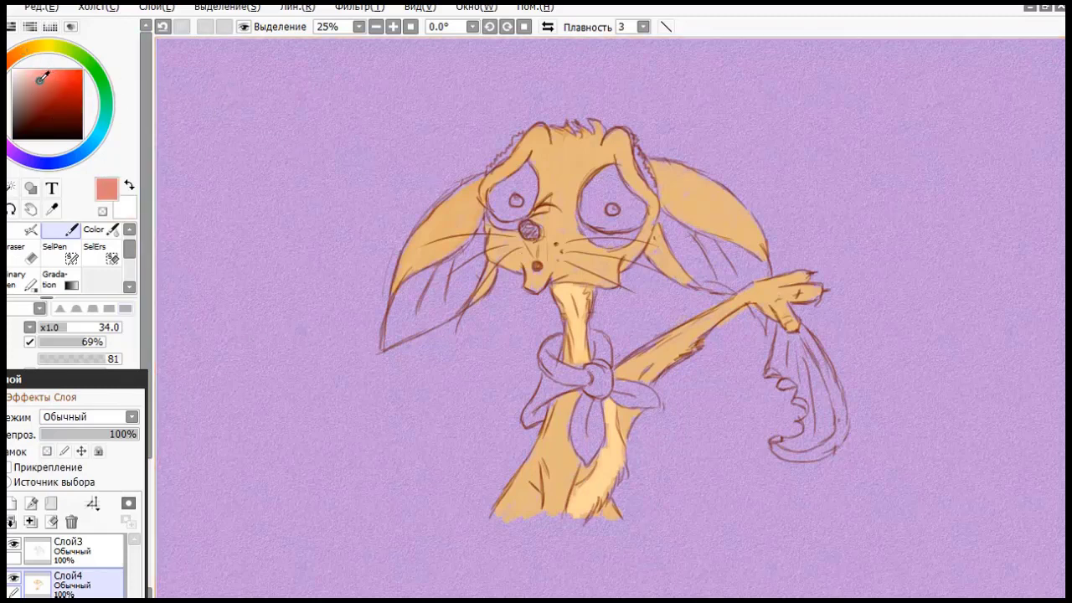
drag(444, 276, 406, 284)
mouse_move(392, 342)
mouse_down()
mouse_move(448, 311)
mouse_move(419, 334)
mouse_move(471, 286)
mouse_move(407, 312)
mouse_up()
drag(466, 251, 481, 227)
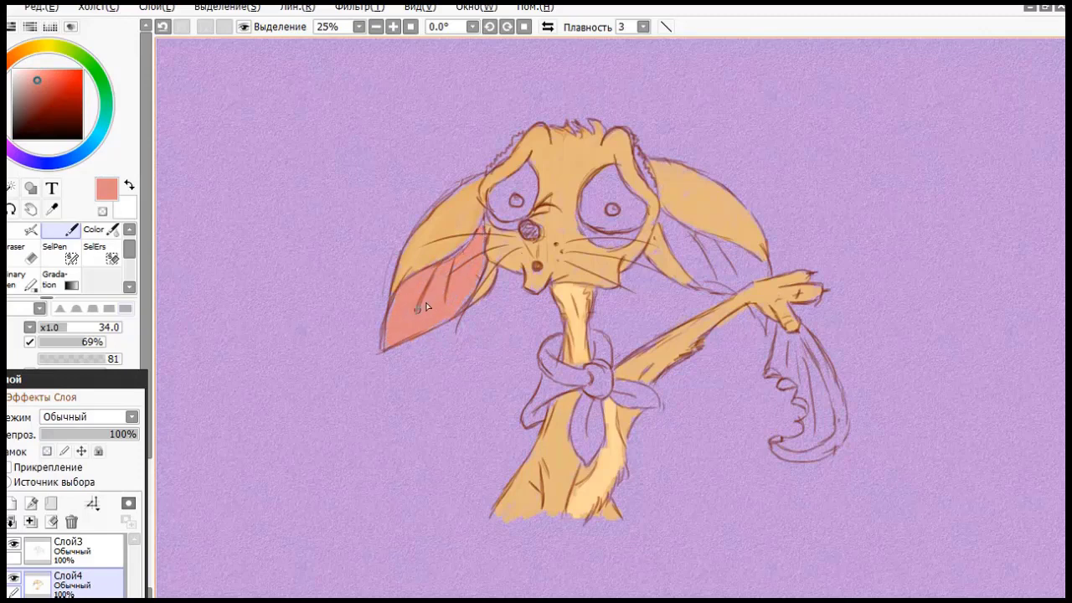
mouse_move(695, 251)
mouse_down()
mouse_move(715, 278)
mouse_move(683, 247)
mouse_move(685, 263)
mouse_move(706, 285)
mouse_move(740, 285)
mouse_move(732, 290)
mouse_move(742, 268)
mouse_move(712, 269)
mouse_move(720, 245)
mouse_up()
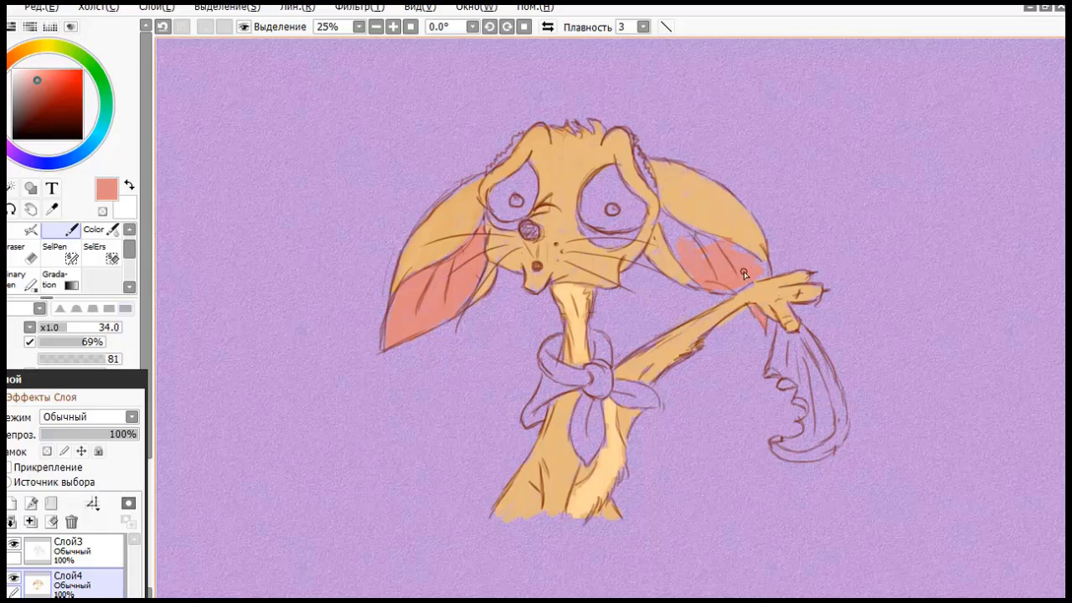
drag(745, 274, 767, 270)
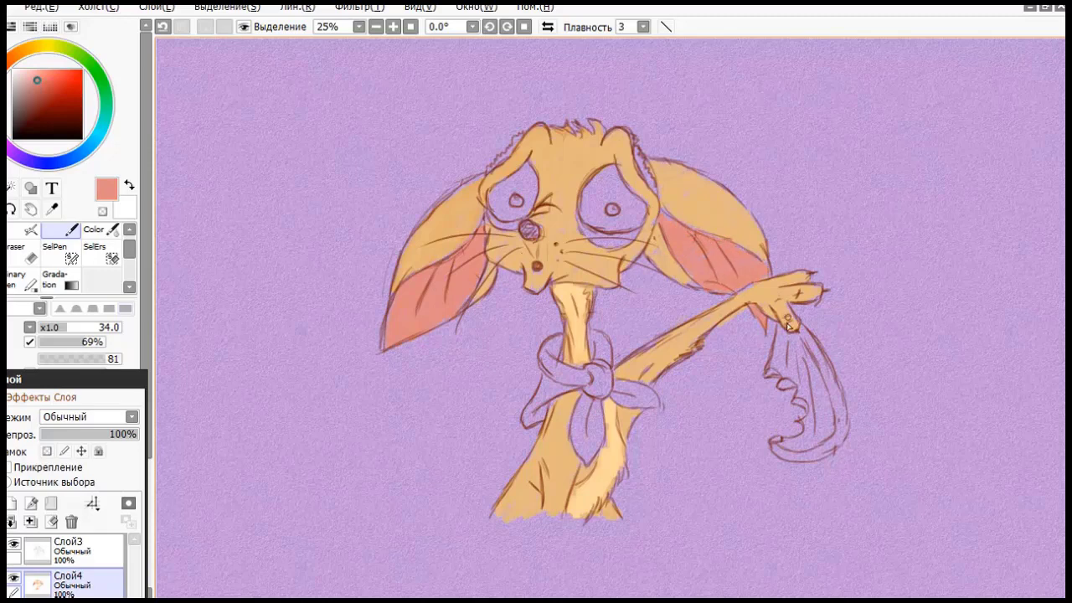
drag(769, 376, 789, 384)
Step: Paint both eyeballs white, leaving the pupils and the bags under the eyes unpainted
alt+click(694, 198)
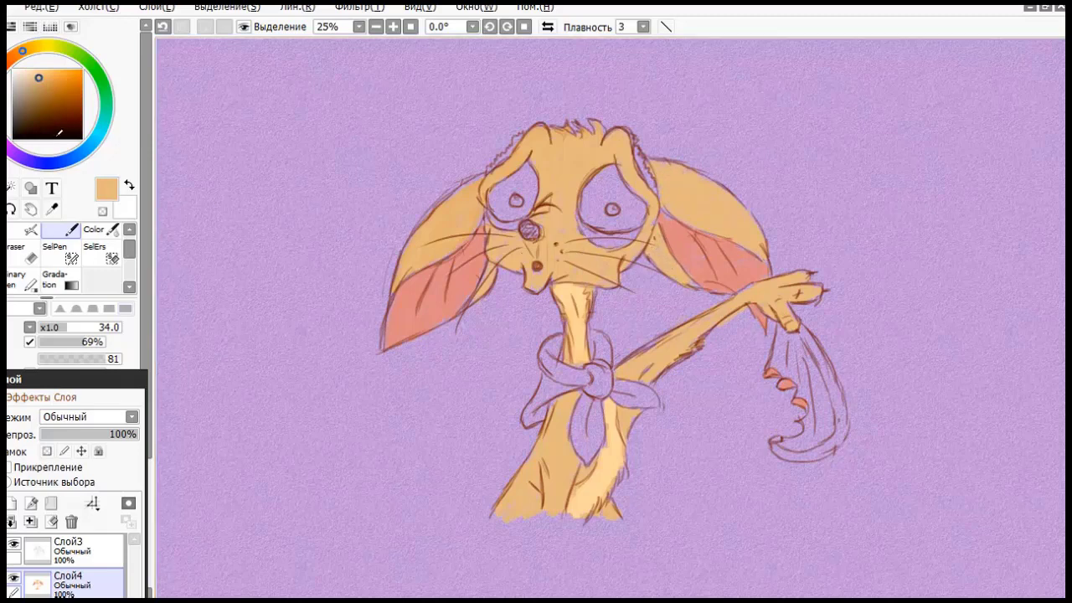
click(13, 69)
mouse_move(501, 198)
mouse_down()
mouse_move(514, 186)
mouse_move(496, 201)
mouse_move(521, 214)
mouse_move(516, 190)
mouse_move(499, 201)
mouse_move(513, 182)
mouse_move(527, 179)
mouse_move(534, 192)
mouse_up()
mouse_move(604, 214)
mouse_down()
mouse_move(591, 191)
mouse_move(584, 208)
mouse_move(602, 226)
mouse_move(628, 228)
mouse_move(590, 224)
mouse_move(625, 229)
mouse_move(642, 218)
mouse_move(620, 228)
mouse_move(596, 190)
mouse_move(586, 193)
mouse_move(609, 177)
mouse_move(635, 193)
mouse_move(611, 184)
mouse_move(636, 203)
mouse_up()
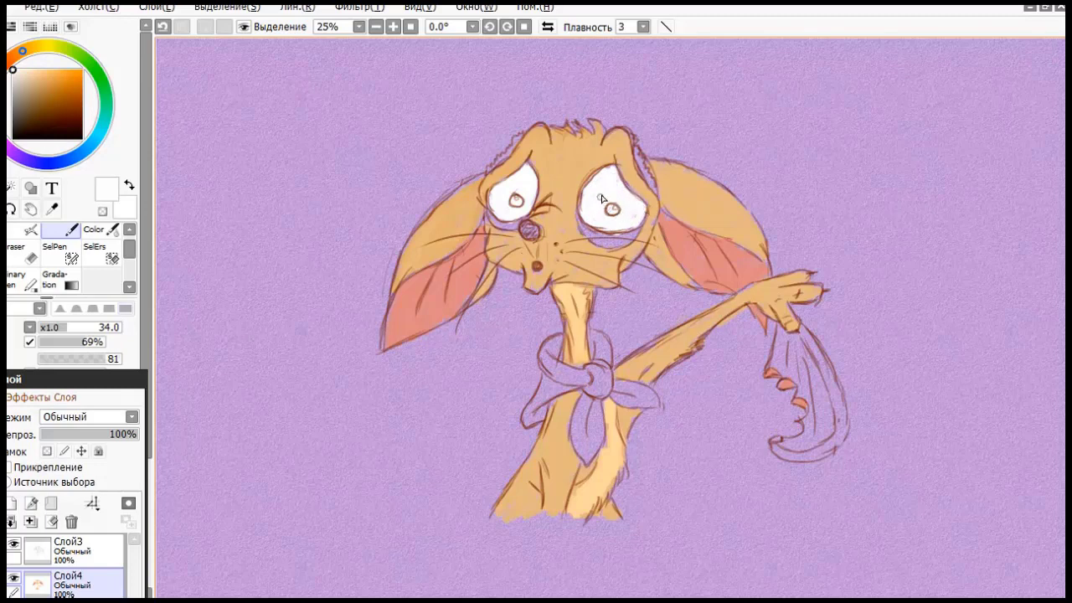
Step: Paint the pupils and the nose very dark brown with a size 12 brush
click(25, 132)
click(57, 333)
click(52, 329)
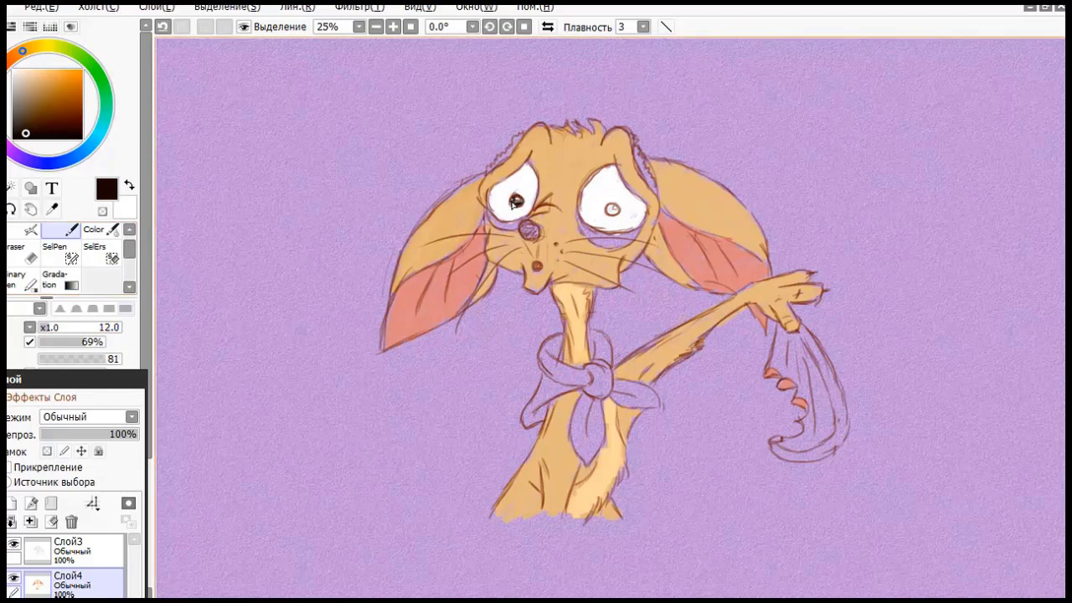
click(612, 208)
Step: Fill the fuzzy patches on both sides of the head and the small mouth with dark reddish brown
alt+click(461, 278)
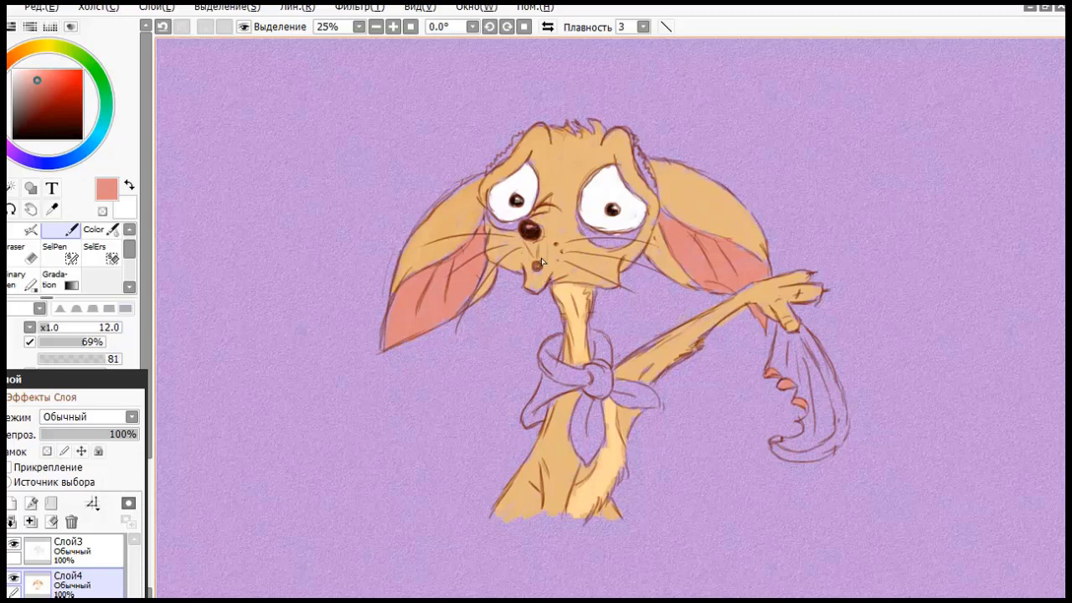
click(16, 56)
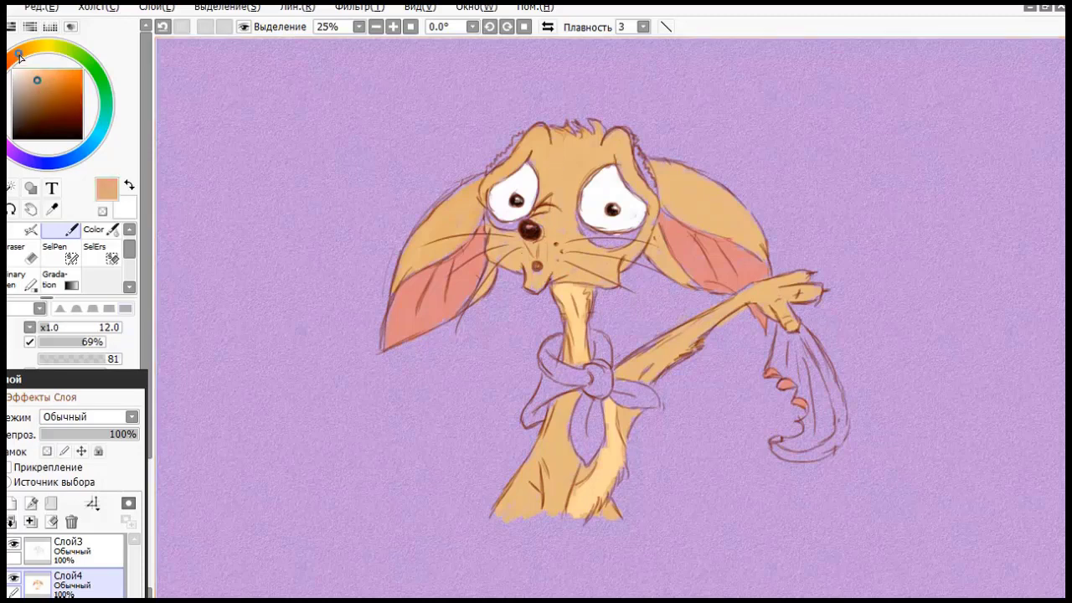
drag(48, 100, 49, 116)
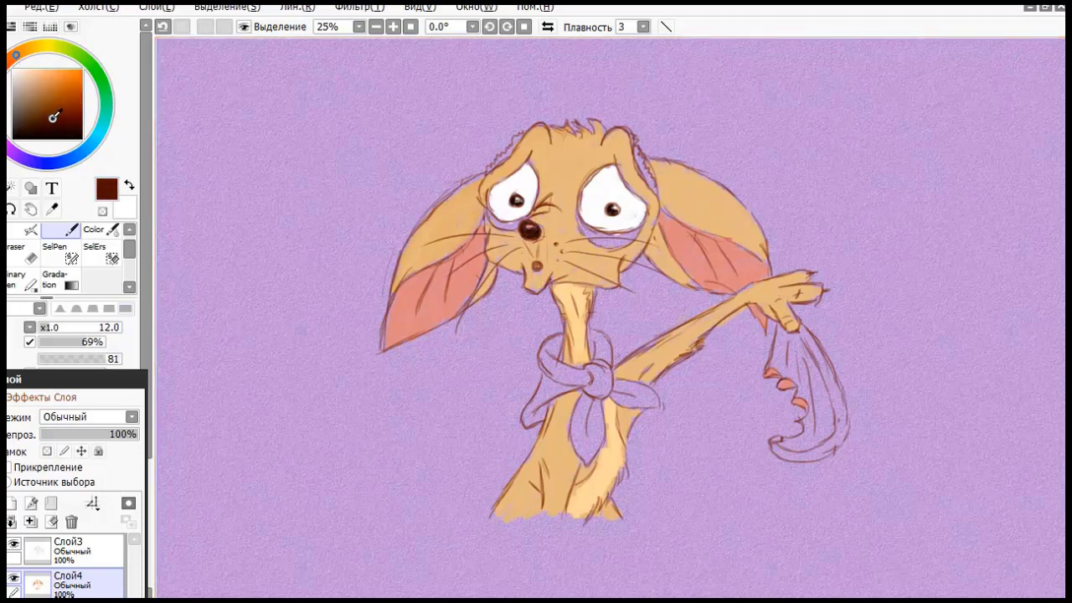
mouse_move(514, 147)
mouse_down()
mouse_move(520, 136)
mouse_move(506, 162)
mouse_up()
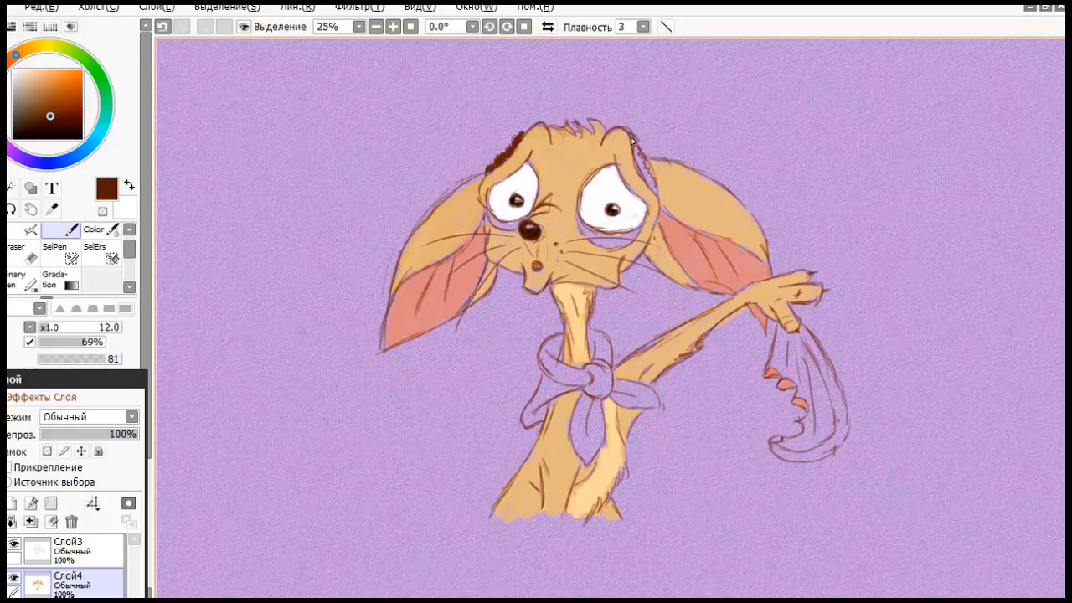
drag(638, 145, 640, 154)
drag(652, 185, 641, 169)
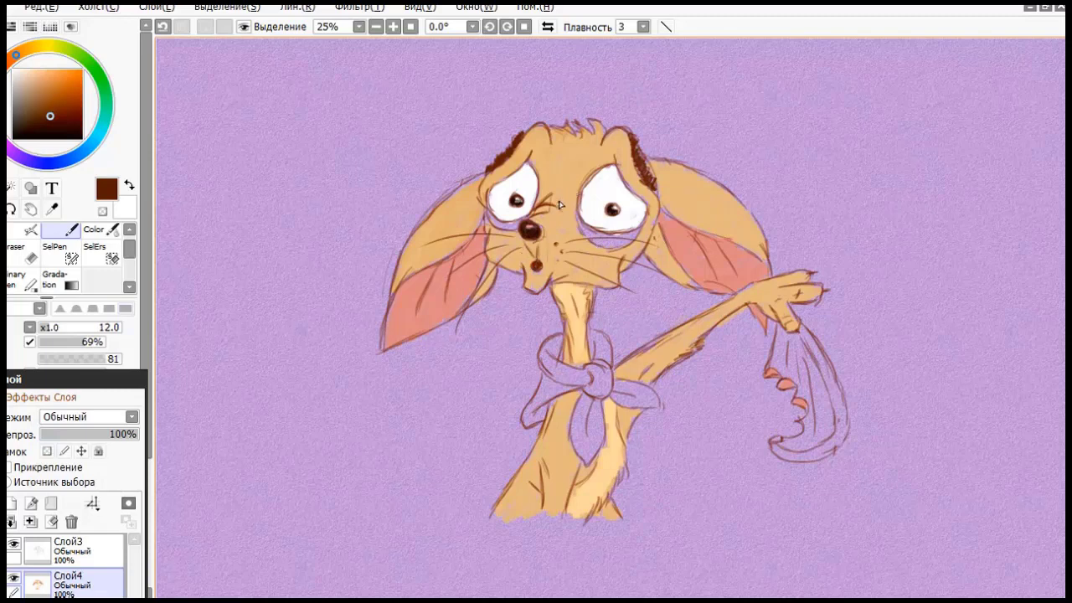
Step: Lighten the forehead, muzzle and cheeks with the pale peach from the neck, using a size 35 brush
alt+click(576, 300)
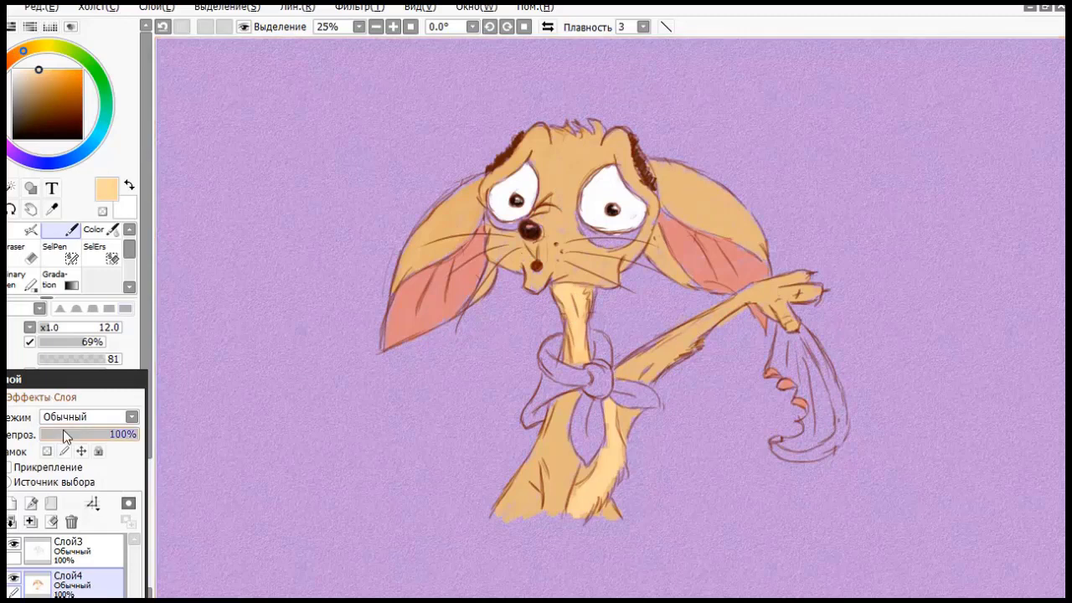
click(70, 331)
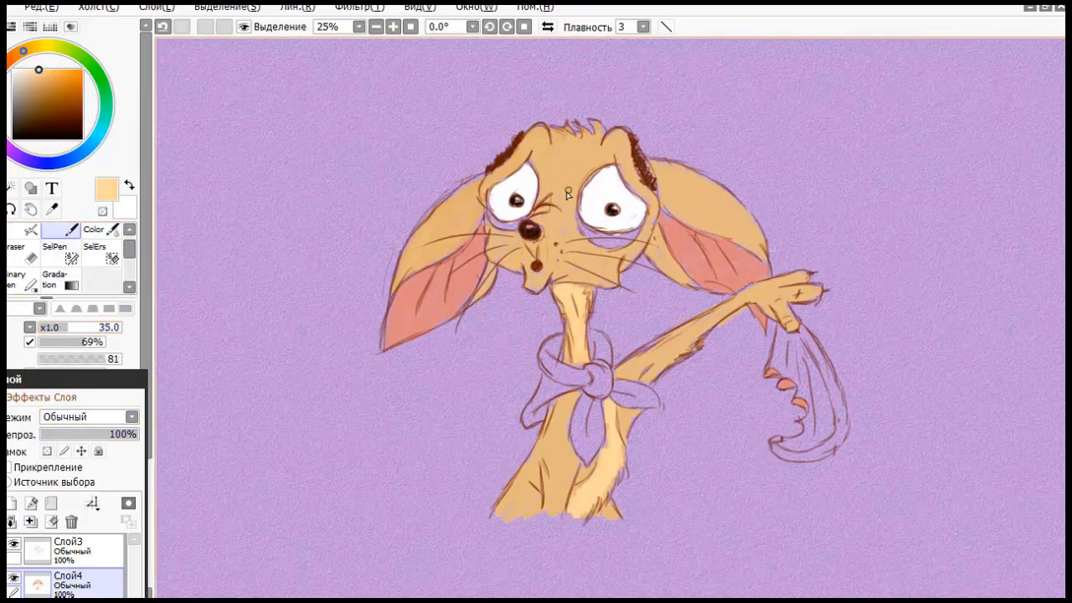
mouse_move(563, 171)
mouse_down()
mouse_move(537, 156)
mouse_move(564, 146)
mouse_move(560, 241)
mouse_move(581, 244)
mouse_move(567, 249)
mouse_move(553, 227)
mouse_move(542, 264)
mouse_move(510, 237)
mouse_move(499, 261)
mouse_move(540, 258)
mouse_move(497, 250)
mouse_move(539, 273)
mouse_move(529, 270)
mouse_move(540, 287)
mouse_move(557, 238)
mouse_move(549, 266)
mouse_move(577, 257)
mouse_move(601, 280)
mouse_up()
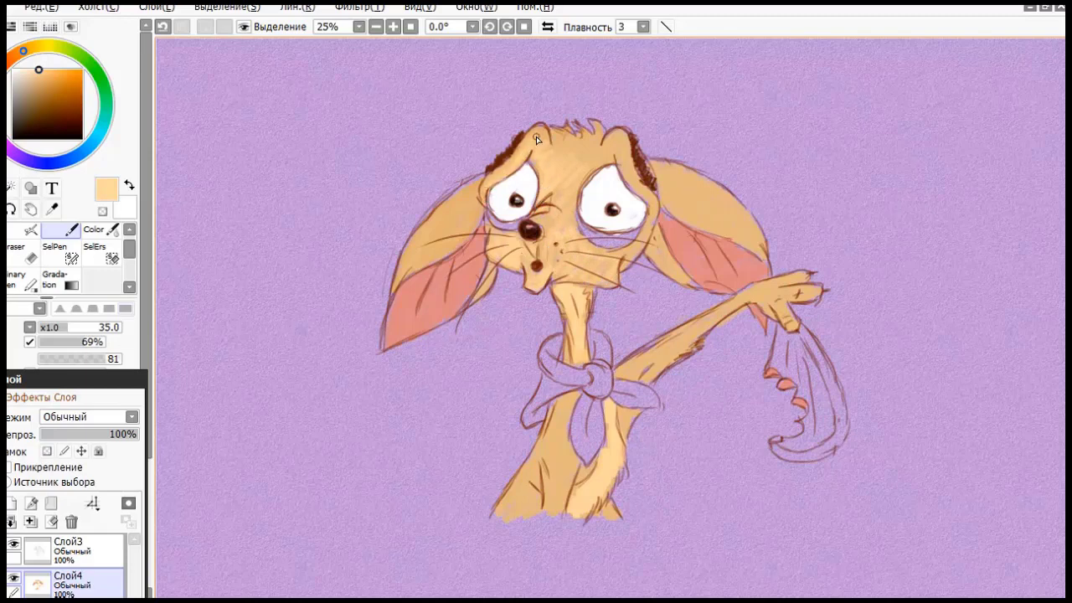
alt+click(588, 146)
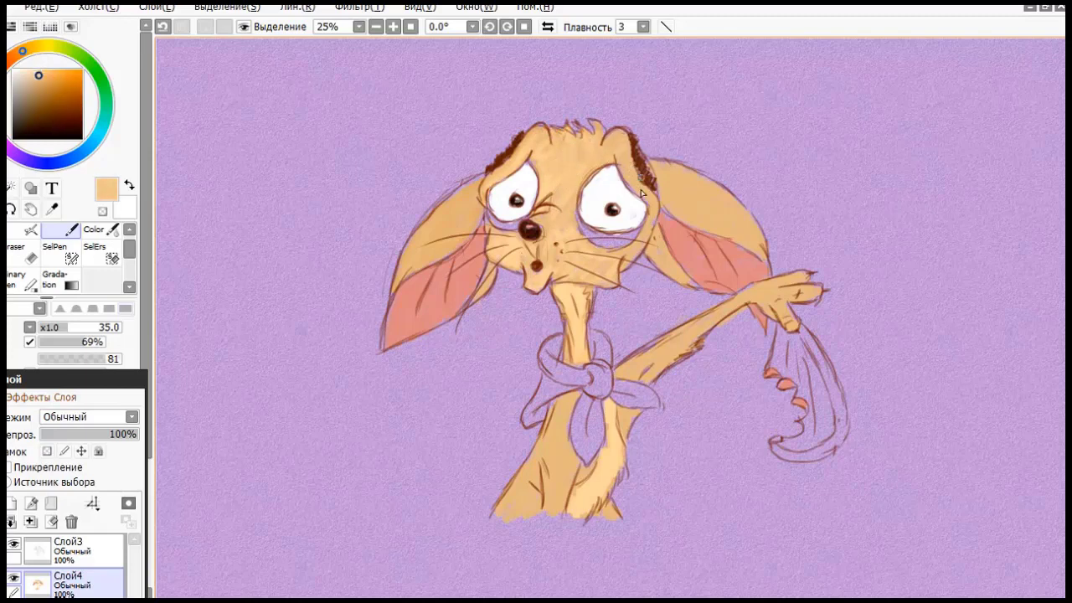
Step: Paint the bags under the eyes greyish purple with a size 18 brush
right_click(561, 231)
right_click(350, 123)
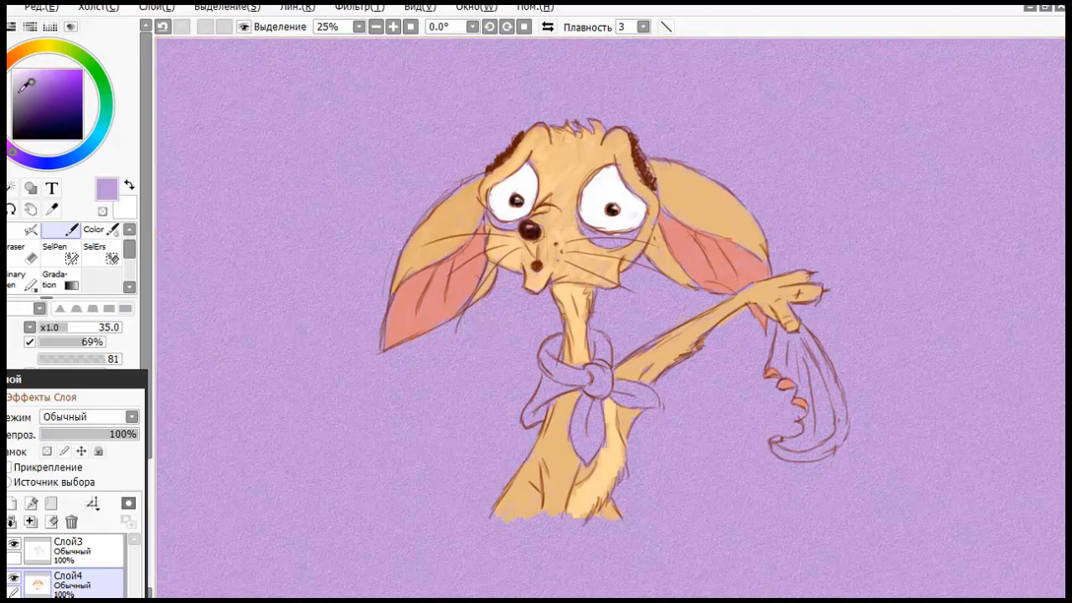
click(34, 90)
click(26, 92)
drag(81, 327, 64, 327)
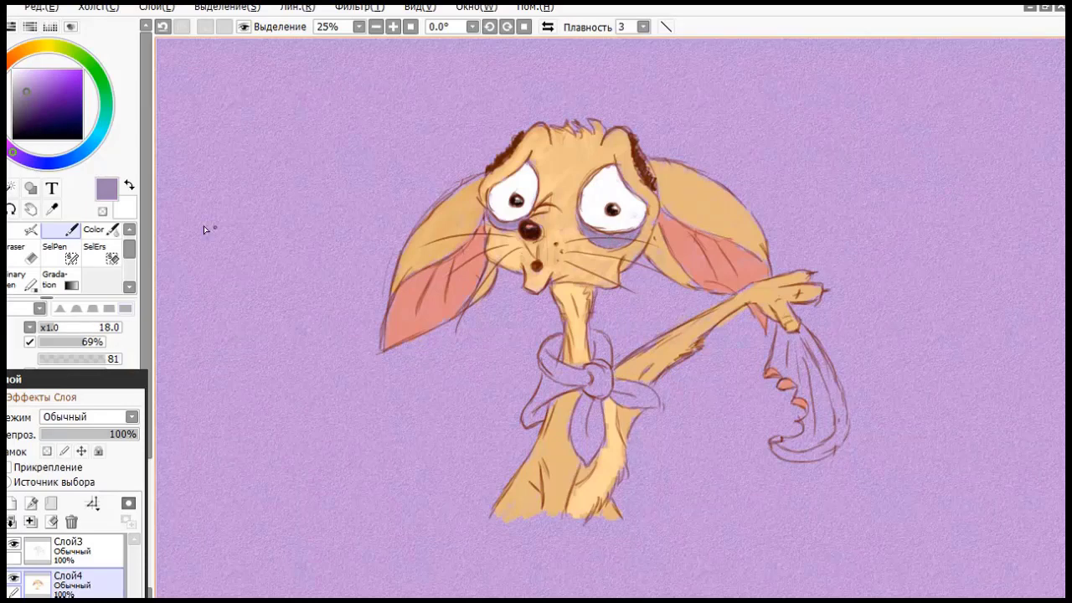
Step: Paint the knotted scarf and its hanging ends light blue over a darker blue base with a size 24 brush
click(90, 148)
click(44, 79)
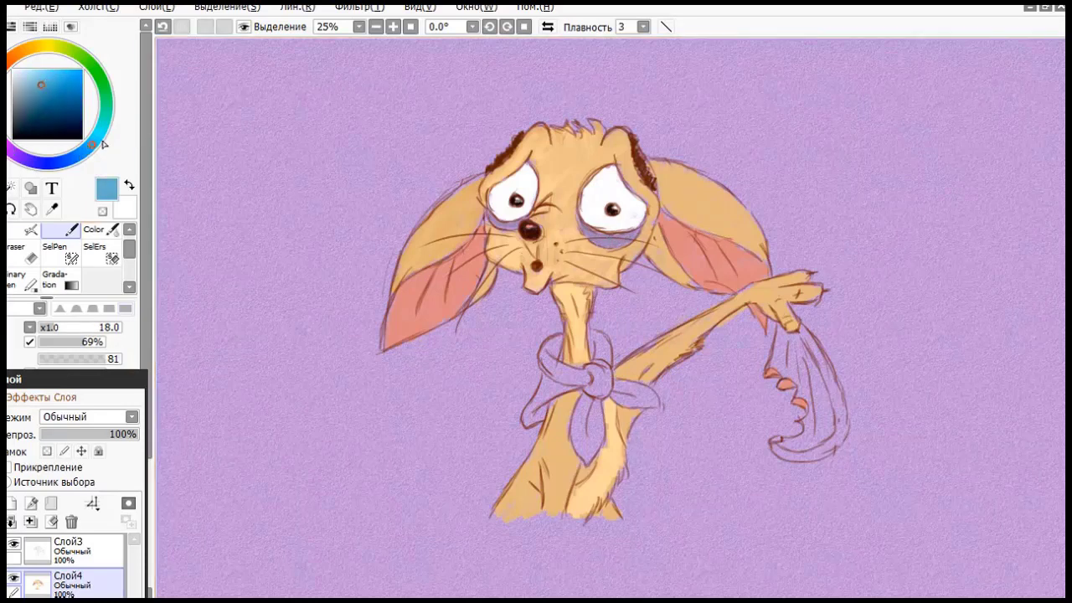
click(97, 139)
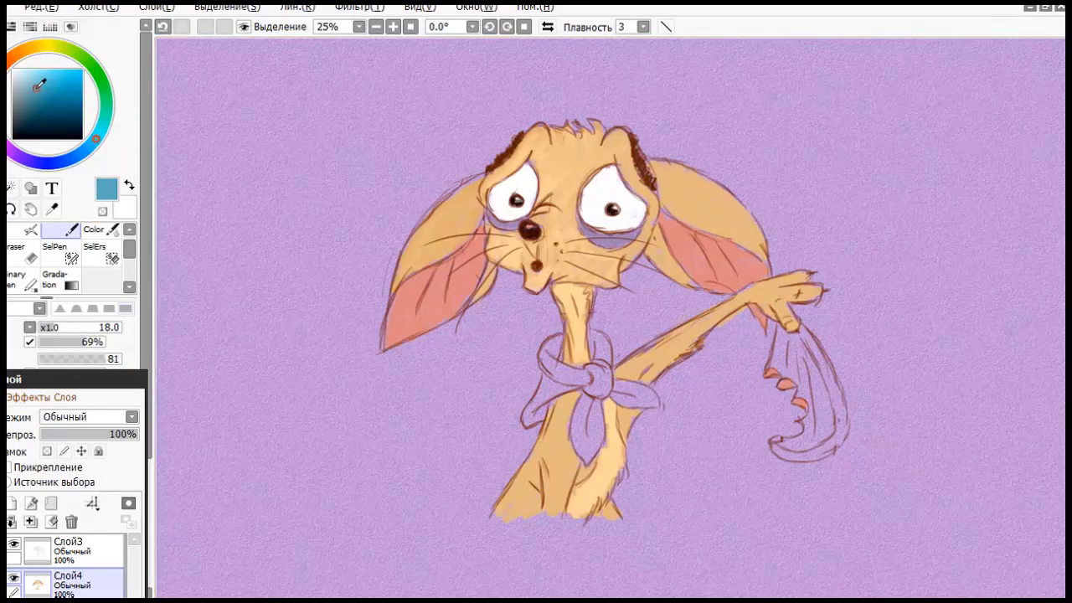
drag(41, 327, 59, 327)
mouse_move(553, 352)
mouse_down()
mouse_move(551, 382)
mouse_move(551, 356)
mouse_move(543, 361)
mouse_move(549, 352)
mouse_move(556, 362)
mouse_move(559, 343)
mouse_move(528, 413)
mouse_move(583, 378)
mouse_move(554, 387)
mouse_move(565, 370)
mouse_move(587, 386)
mouse_move(597, 369)
mouse_move(585, 393)
mouse_up()
click(35, 80)
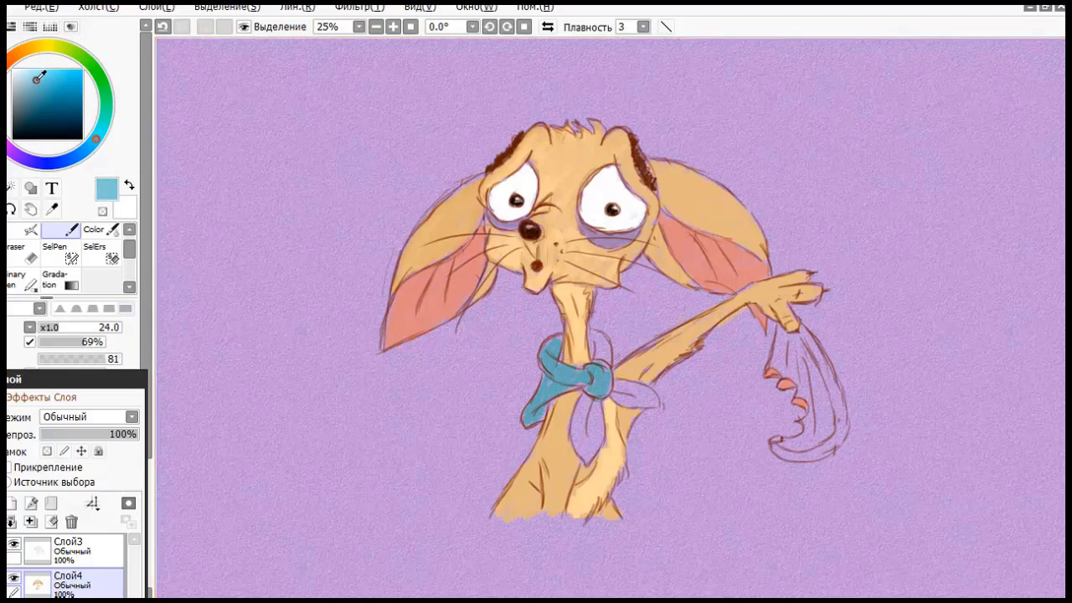
mouse_move(582, 380)
mouse_down()
mouse_move(522, 423)
mouse_move(540, 417)
mouse_move(558, 339)
mouse_move(543, 353)
mouse_move(558, 380)
mouse_move(584, 376)
mouse_move(596, 359)
mouse_move(575, 436)
mouse_move(586, 464)
mouse_move(595, 426)
mouse_move(575, 444)
mouse_move(591, 400)
mouse_move(601, 436)
mouse_move(581, 424)
mouse_move(600, 374)
mouse_move(598, 398)
mouse_up()
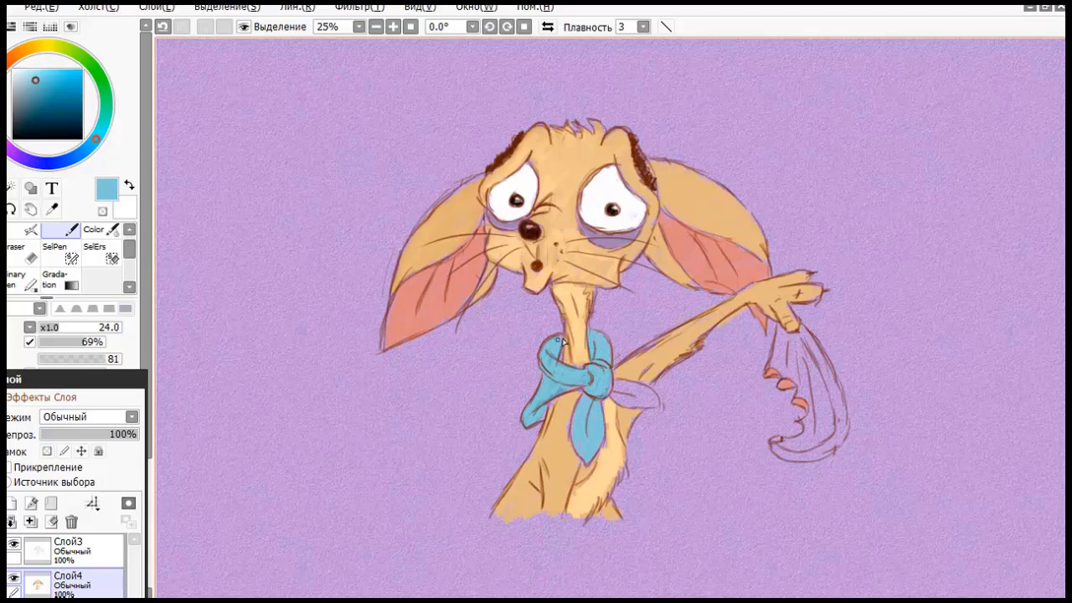
mouse_move(578, 390)
mouse_down()
mouse_move(656, 403)
mouse_move(616, 384)
mouse_move(630, 386)
mouse_move(620, 397)
mouse_move(634, 404)
mouse_up()
Step: Fill the inner area of the crescent-shaped object with dark maroon, using a size 27 brush
click(3, 100)
drag(48, 114, 42, 108)
drag(61, 330, 67, 330)
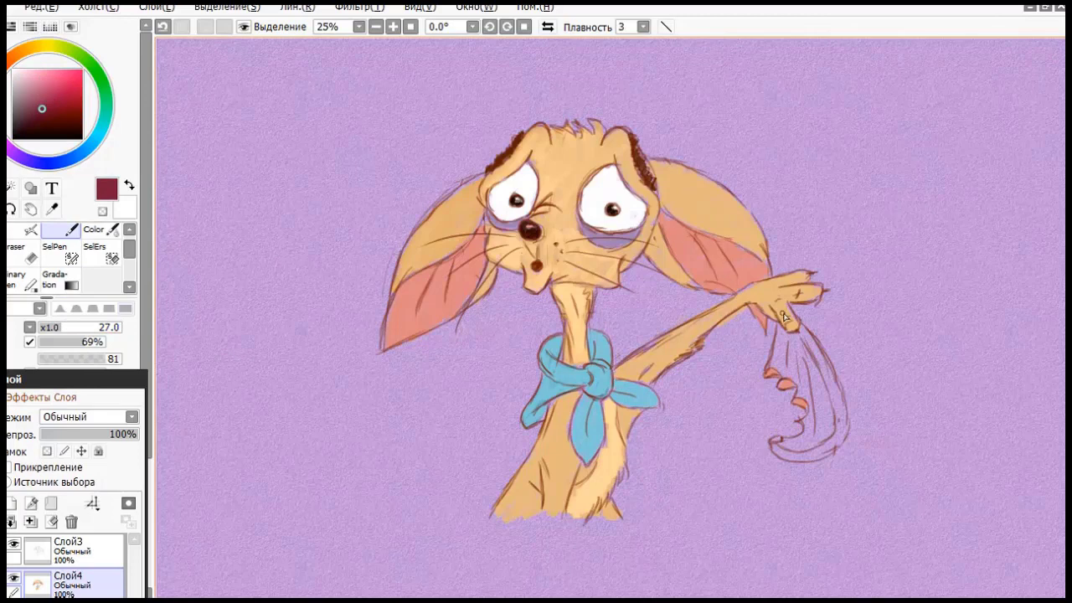
mouse_move(784, 316)
mouse_down()
mouse_move(777, 352)
mouse_move(782, 343)
mouse_move(787, 371)
mouse_move(804, 354)
mouse_move(801, 340)
mouse_move(817, 415)
mouse_move(787, 451)
mouse_move(813, 446)
mouse_move(784, 443)
mouse_move(814, 413)
mouse_move(812, 448)
mouse_up()
mouse_move(826, 443)
mouse_down()
mouse_move(788, 449)
mouse_move(829, 429)
mouse_move(818, 426)
mouse_move(824, 401)
mouse_move(830, 434)
mouse_move(813, 419)
mouse_move(810, 380)
mouse_move(823, 397)
mouse_move(822, 388)
mouse_move(818, 410)
mouse_move(797, 399)
mouse_move(806, 369)
mouse_move(799, 393)
mouse_move(796, 378)
mouse_move(769, 369)
mouse_move(764, 311)
mouse_move(799, 374)
mouse_move(797, 347)
mouse_move(779, 342)
mouse_move(799, 336)
mouse_move(822, 364)
mouse_move(803, 343)
mouse_move(796, 370)
mouse_move(806, 380)
mouse_move(767, 361)
mouse_move(789, 338)
mouse_move(775, 327)
mouse_move(769, 367)
mouse_up()
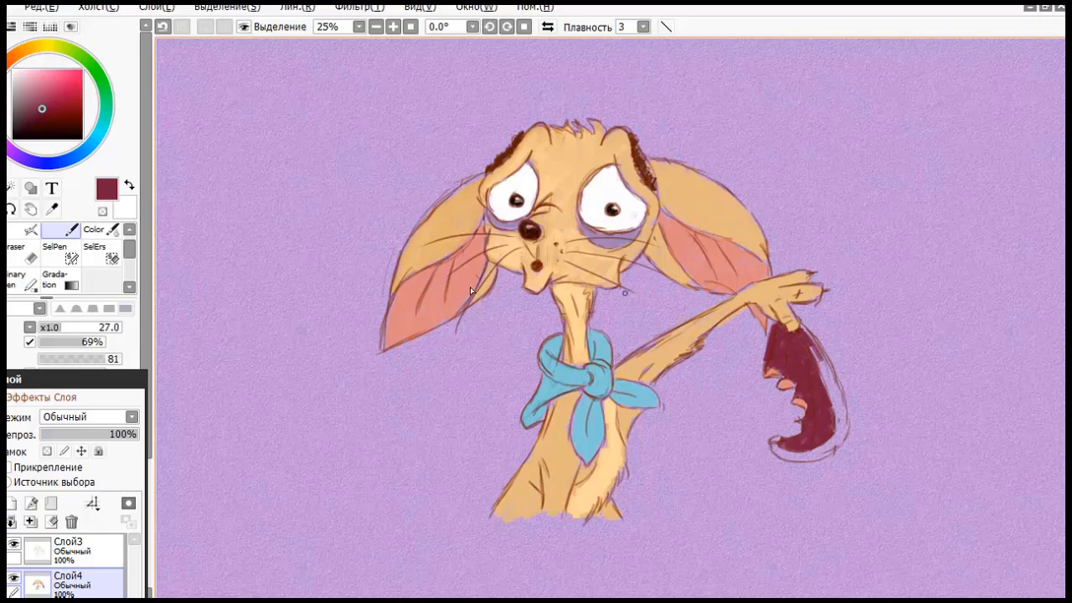
Step: Paint the crescent object's rim greyish pink with a brown outer edge, and retouch its maroon interior
drag(27, 87, 20, 95)
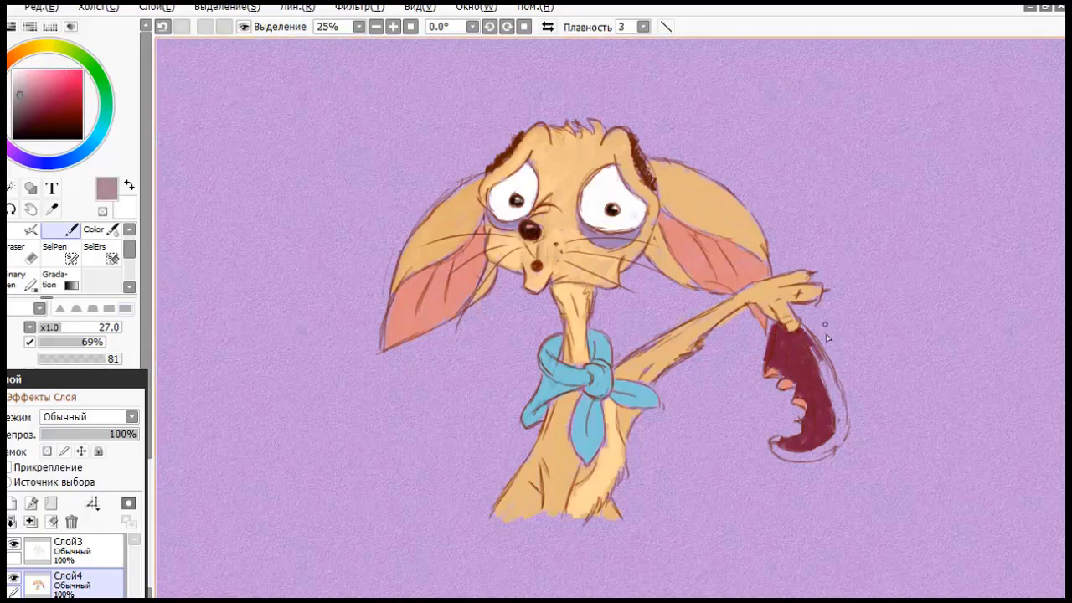
mouse_move(801, 342)
mouse_down()
mouse_move(836, 417)
mouse_move(832, 400)
mouse_move(835, 438)
mouse_move(800, 459)
mouse_move(774, 446)
mouse_move(802, 460)
mouse_move(831, 450)
mouse_move(820, 371)
mouse_move(834, 407)
mouse_up()
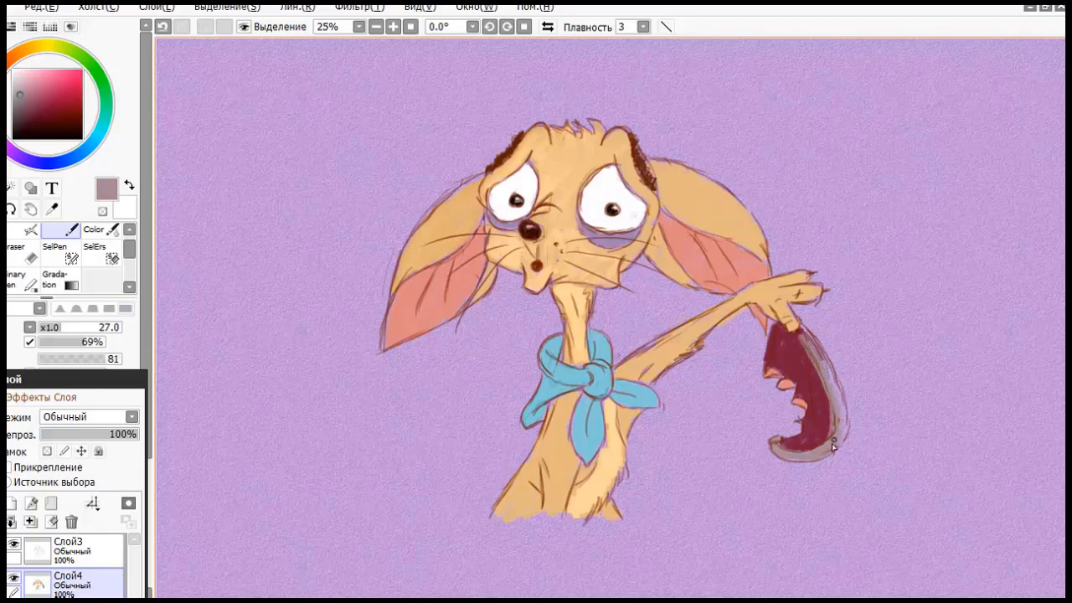
click(8, 68)
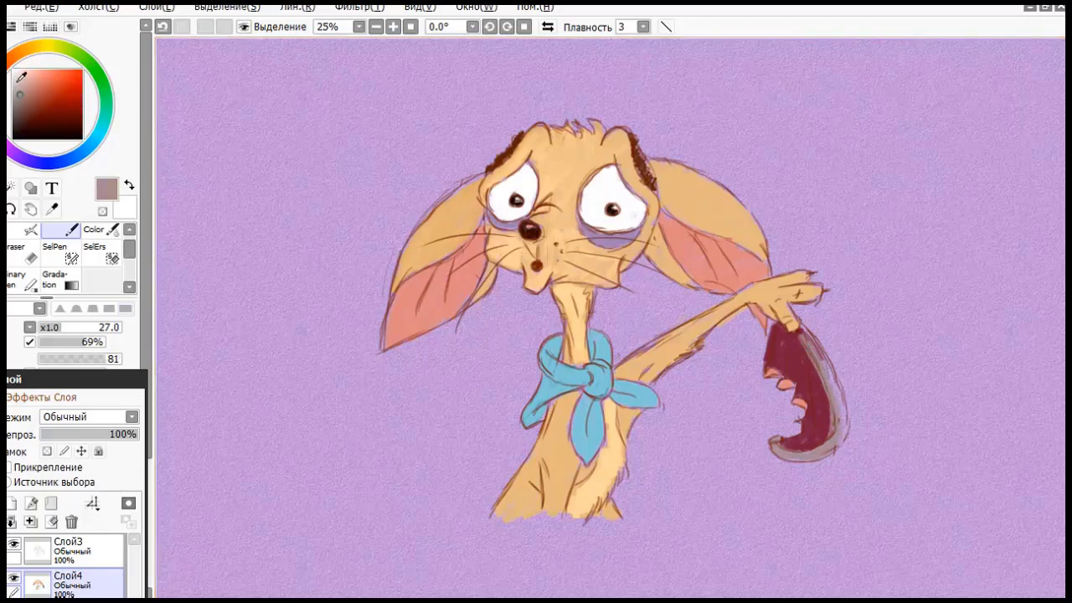
click(25, 75)
click(35, 98)
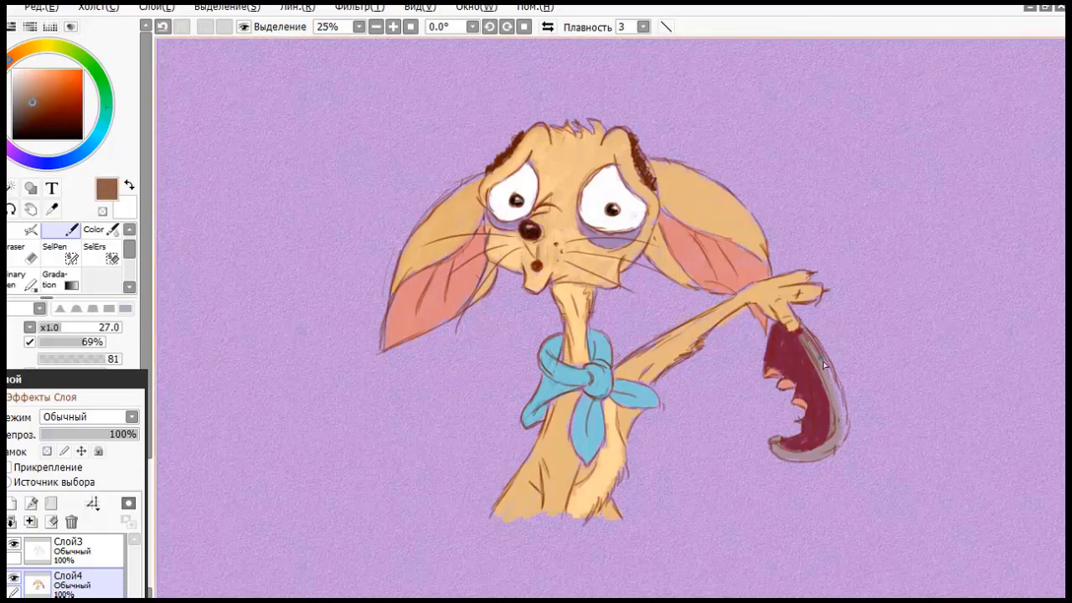
mouse_move(808, 337)
mouse_down()
mouse_move(841, 441)
mouse_move(844, 413)
mouse_move(839, 443)
mouse_move(836, 379)
mouse_move(813, 342)
mouse_up()
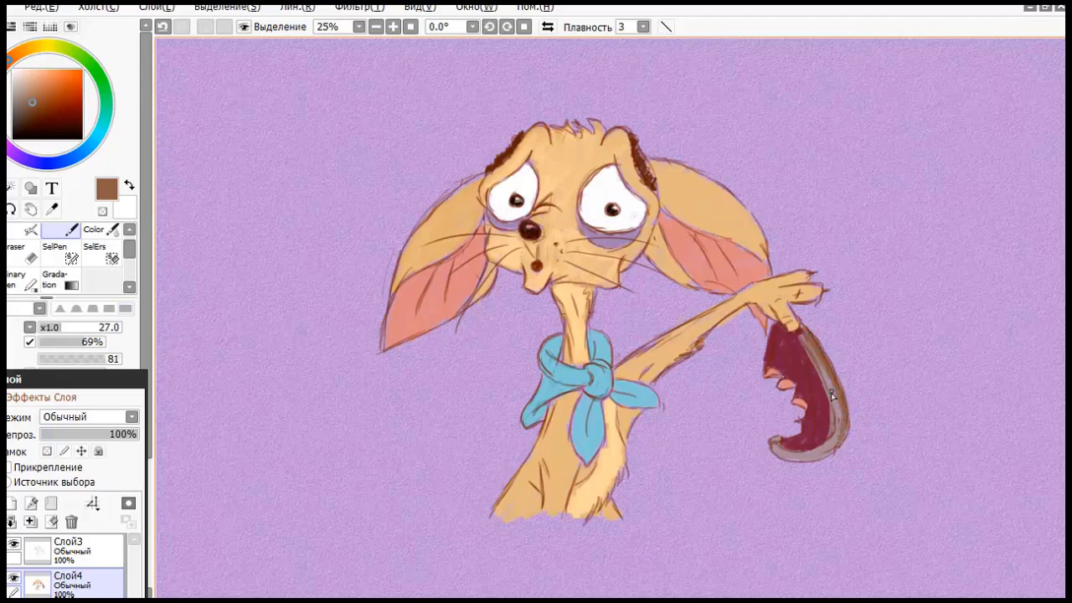
alt+click(828, 452)
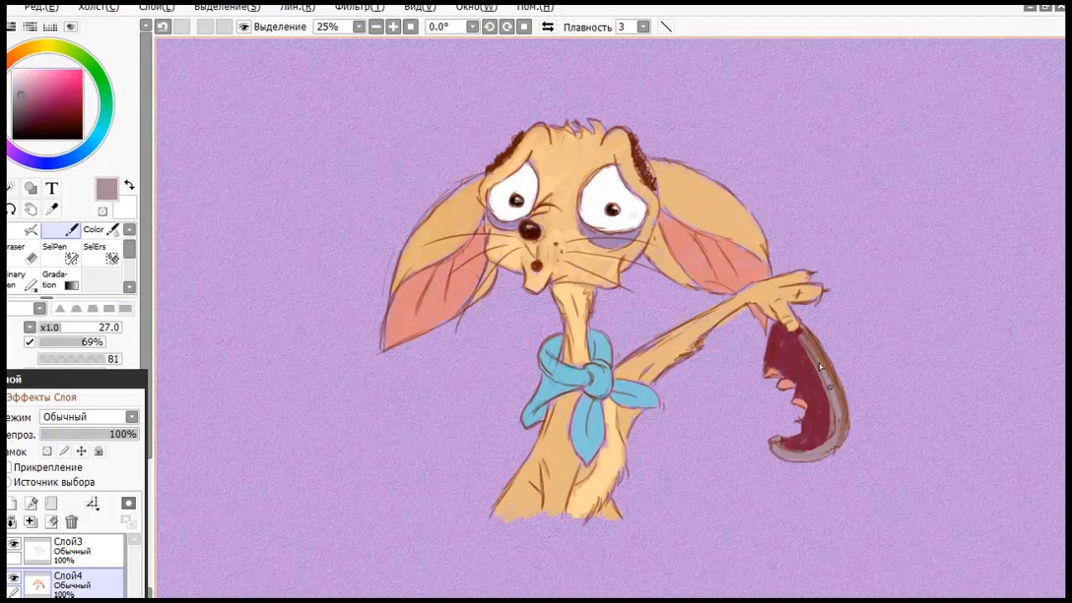
alt+click(791, 353)
drag(770, 352, 802, 395)
Step: Retouch the face, eye whites and outer ears with peach and white sampled from the drawing
alt+click(543, 151)
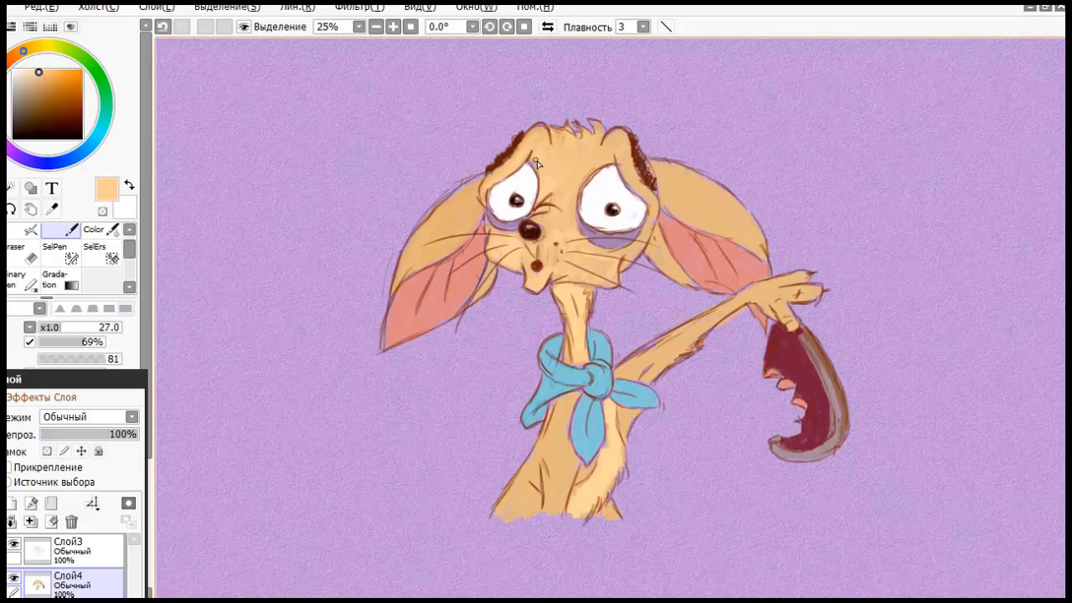
alt+click(601, 180)
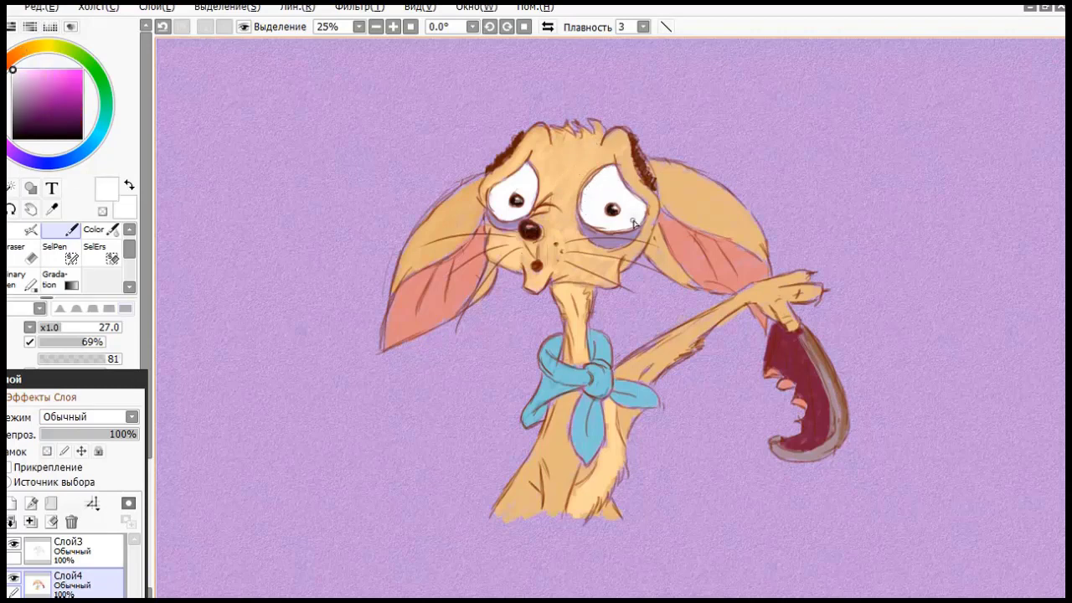
alt+click(625, 171)
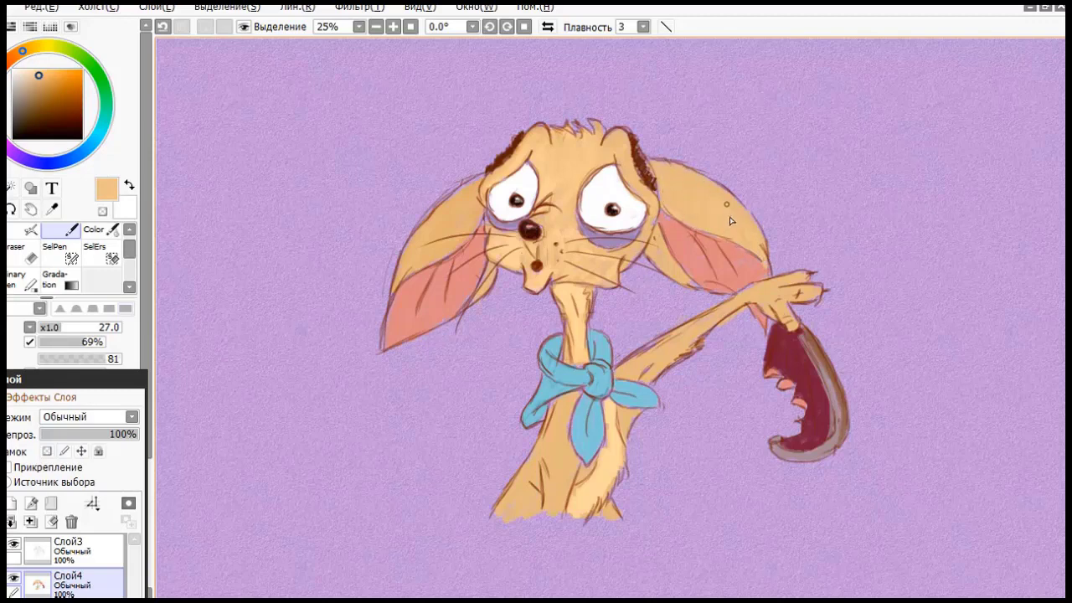
Step: Deepen the inner parts of both ears with a more saturated coral red
alt+click(452, 304)
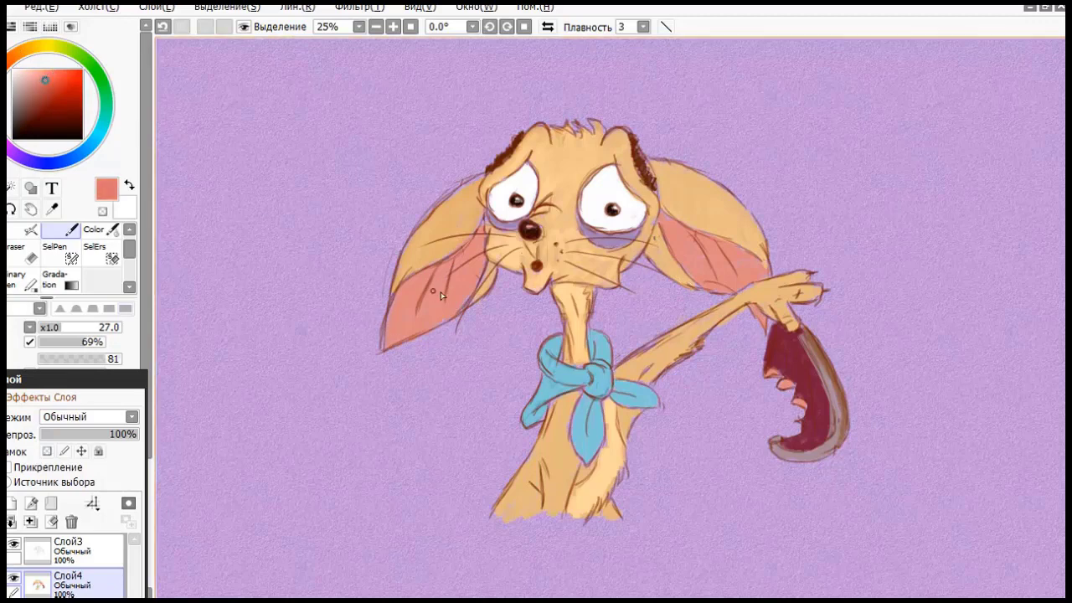
mouse_move(440, 293)
mouse_down()
mouse_move(411, 318)
mouse_move(418, 277)
mouse_move(387, 355)
mouse_move(426, 326)
mouse_up()
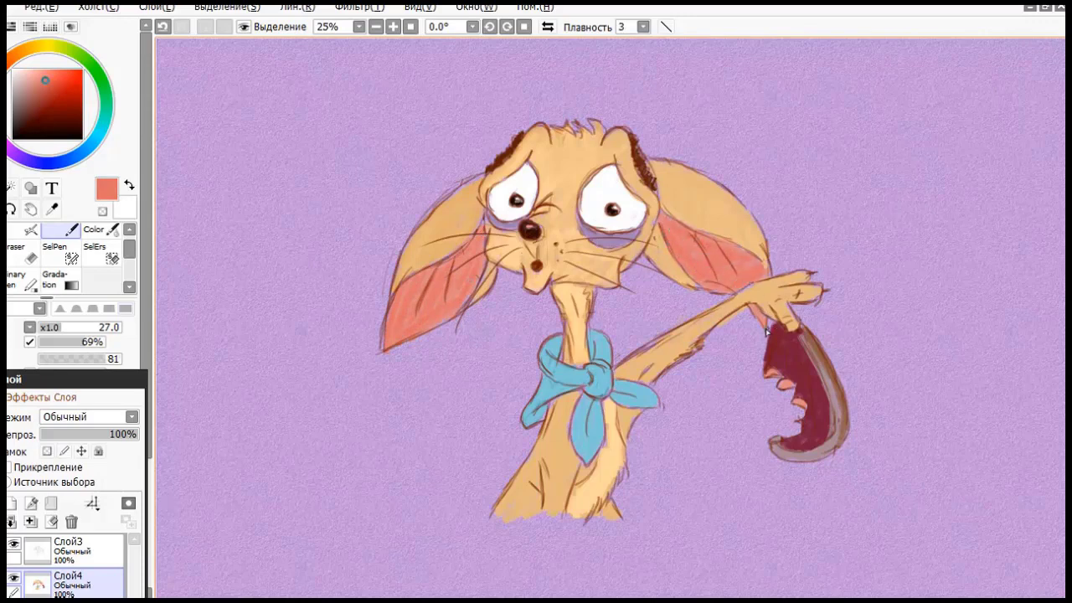
Step: Touch up the face and ears with peach, tan and coral sampled from the drawing, switching to layer Слой3
alt+click(512, 263)
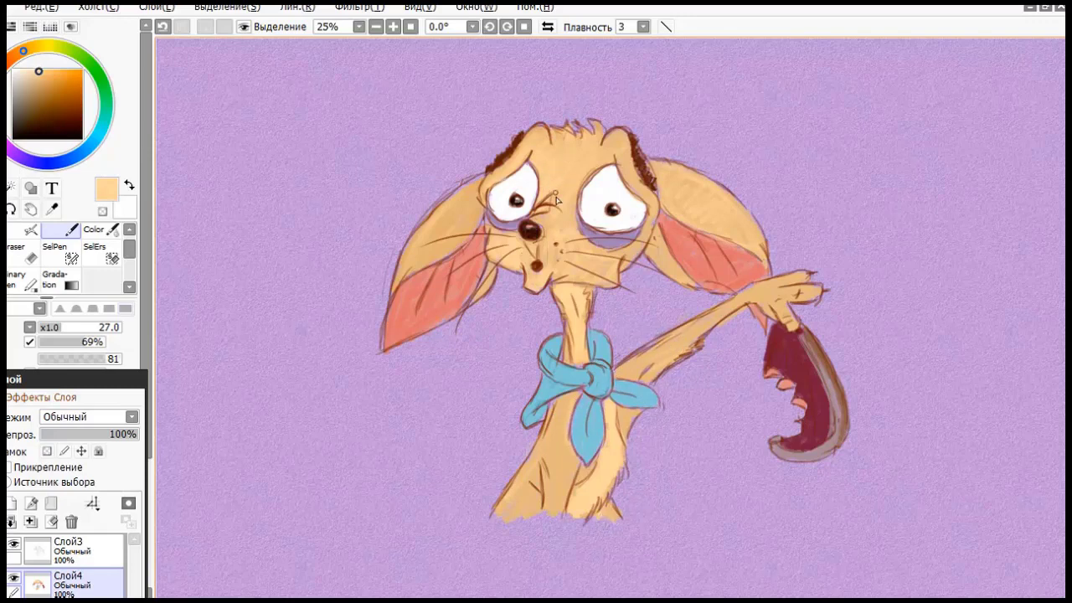
click(52, 546)
click(32, 258)
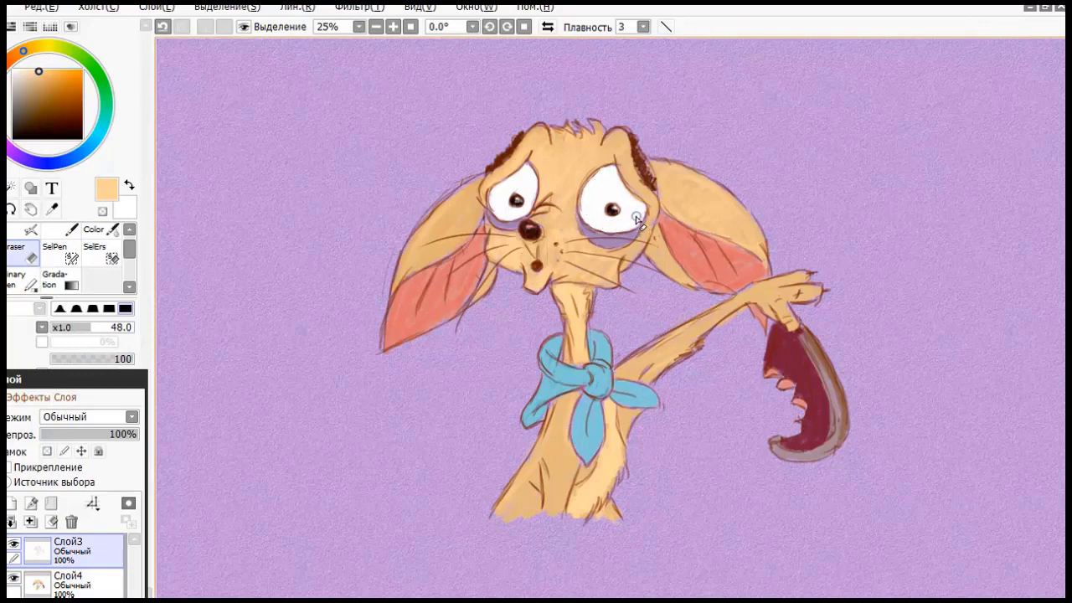
click(72, 230)
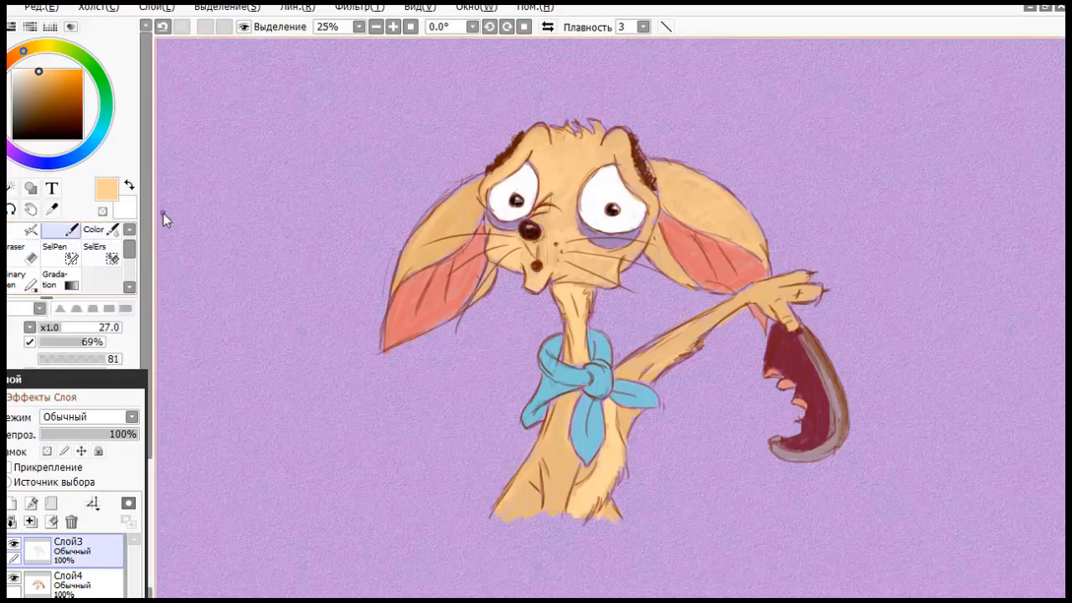
alt+click(651, 222)
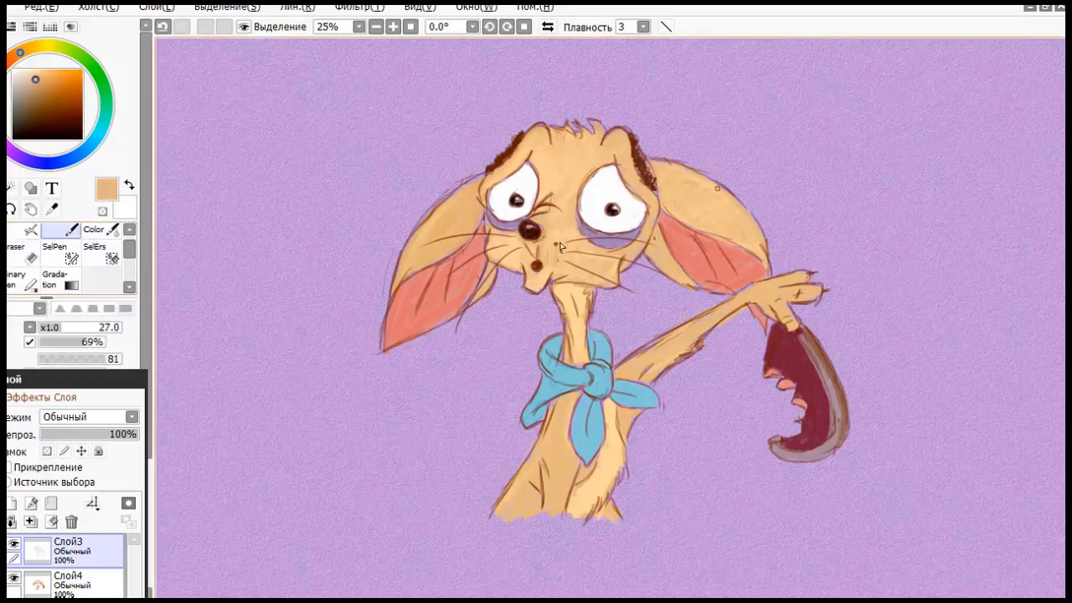
alt+click(401, 291)
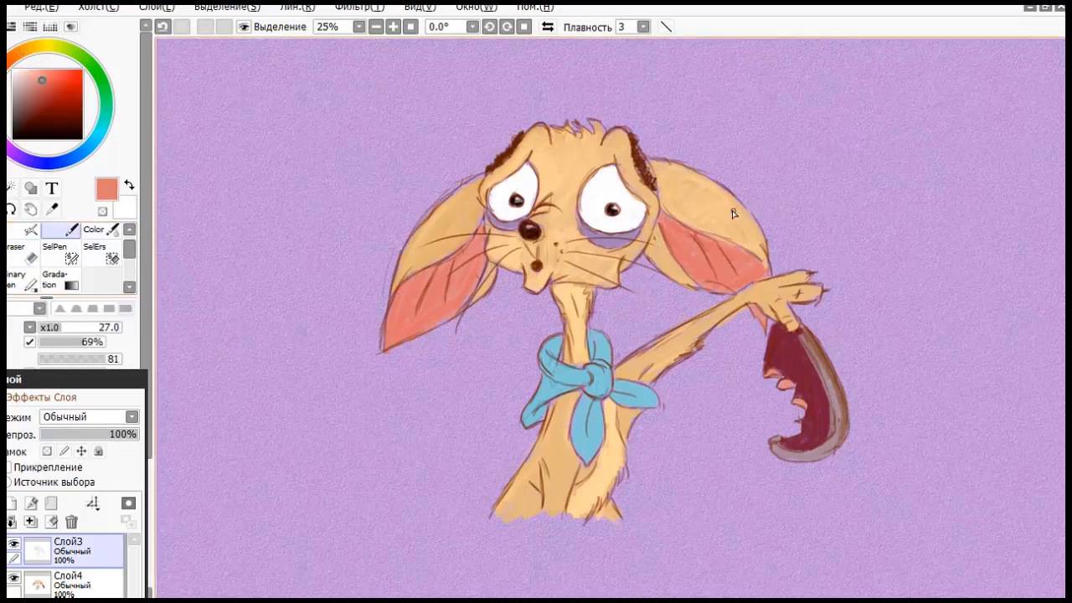
Step: Erase stray sketch lines in the hair tuft on top of the head with a size 15 eraser
key(e)
click(55, 325)
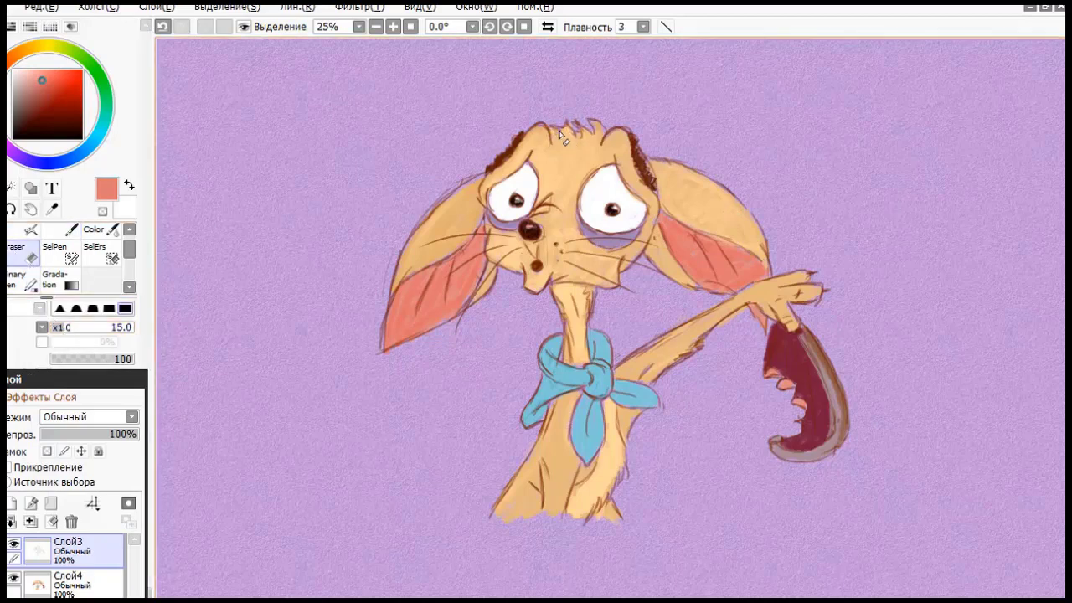
drag(559, 132, 576, 137)
Step: Redraw the neck, scarf and torso outlines in dark brown with a size 14 brush at 25% minimum size
click(67, 239)
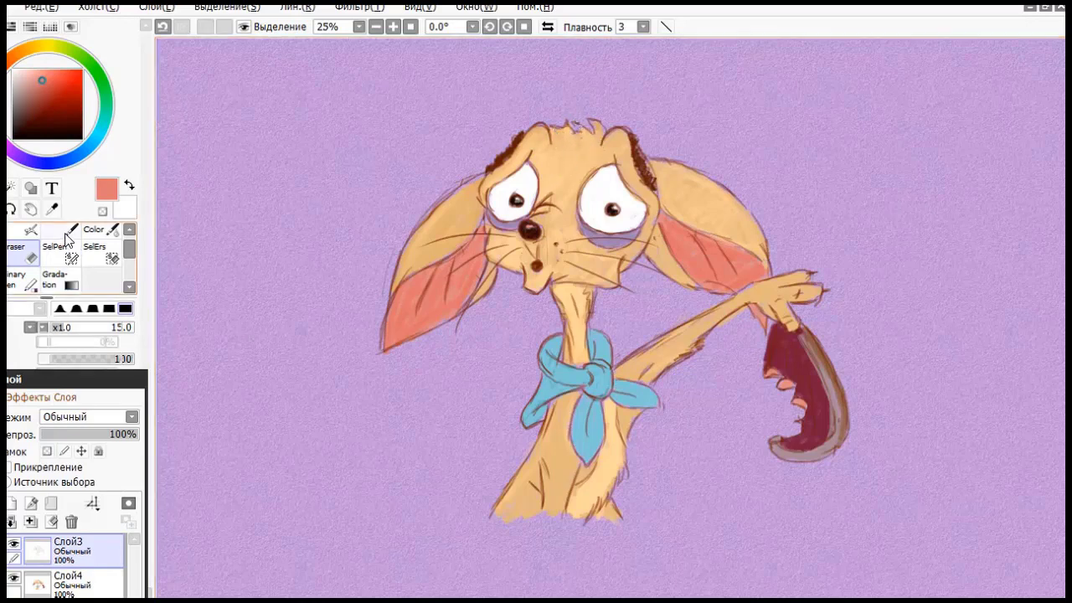
right_click(505, 155)
click(52, 328)
click(57, 342)
click(57, 345)
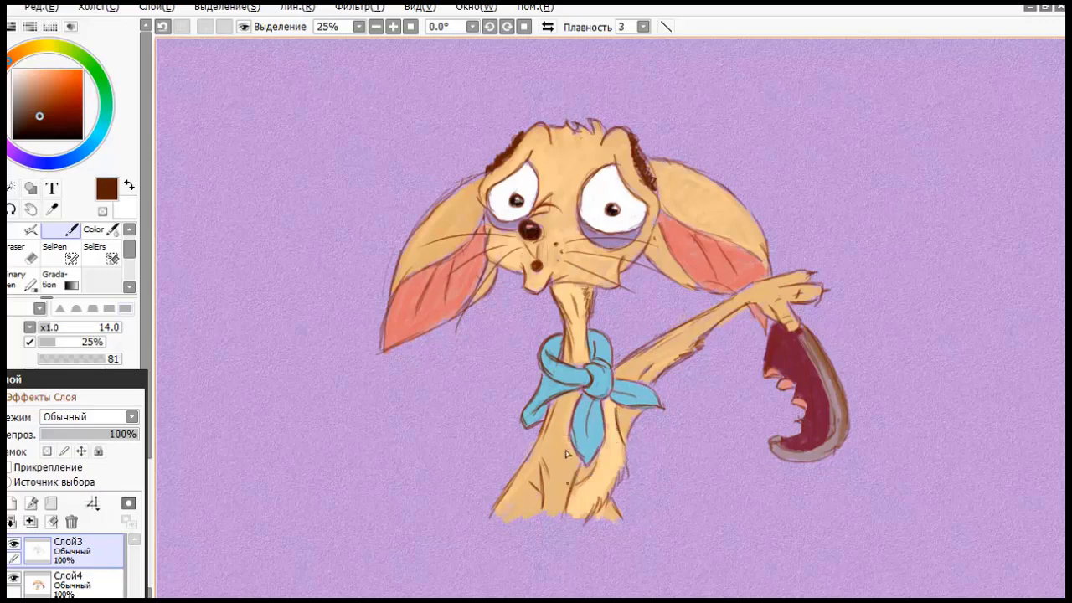
mouse_move(550, 409)
mouse_down()
mouse_move(537, 454)
mouse_move(538, 444)
mouse_move(498, 496)
mouse_up()
mouse_move(610, 499)
mouse_down()
mouse_move(629, 452)
mouse_move(621, 484)
mouse_up()
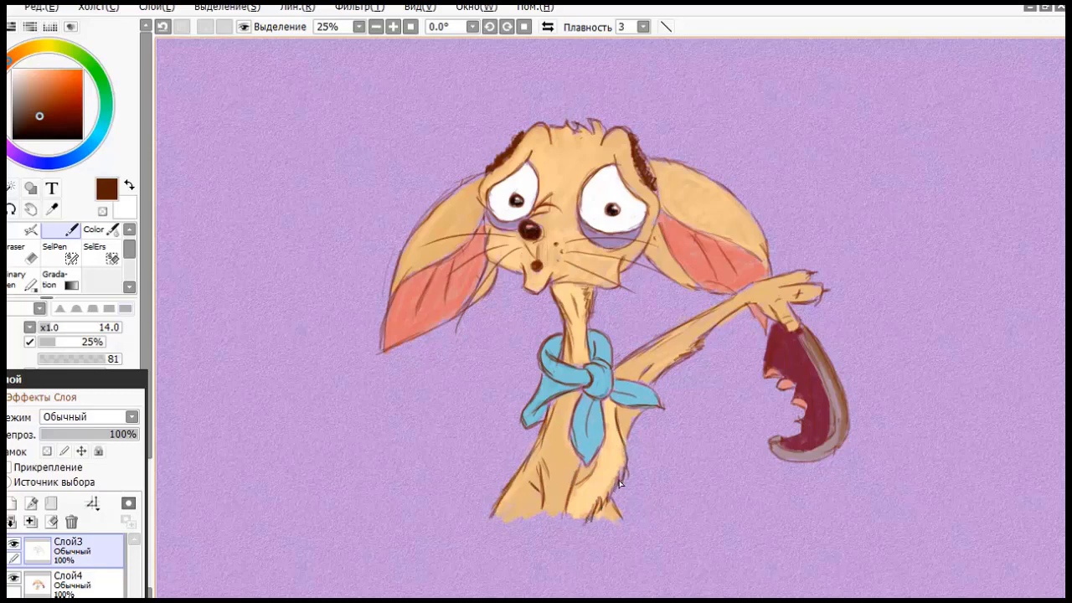
drag(647, 410, 630, 449)
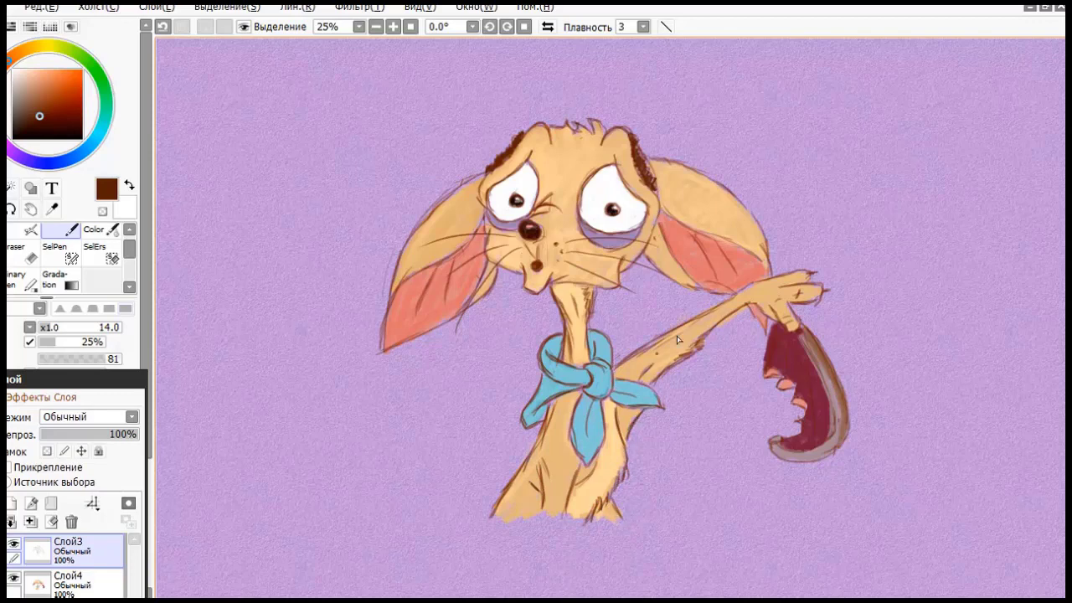